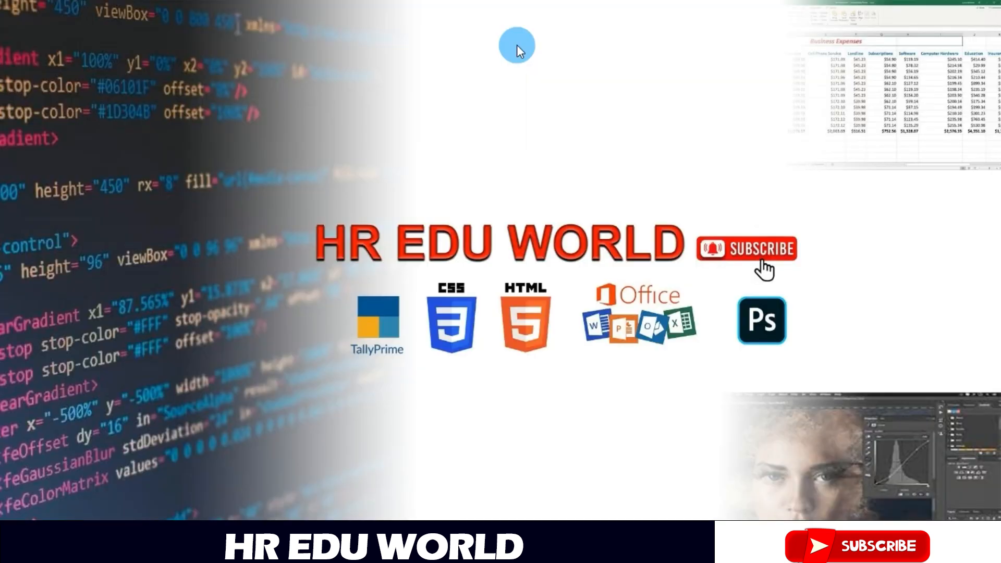
Step: Open Word in a maximized window and create a blank document
key(super)
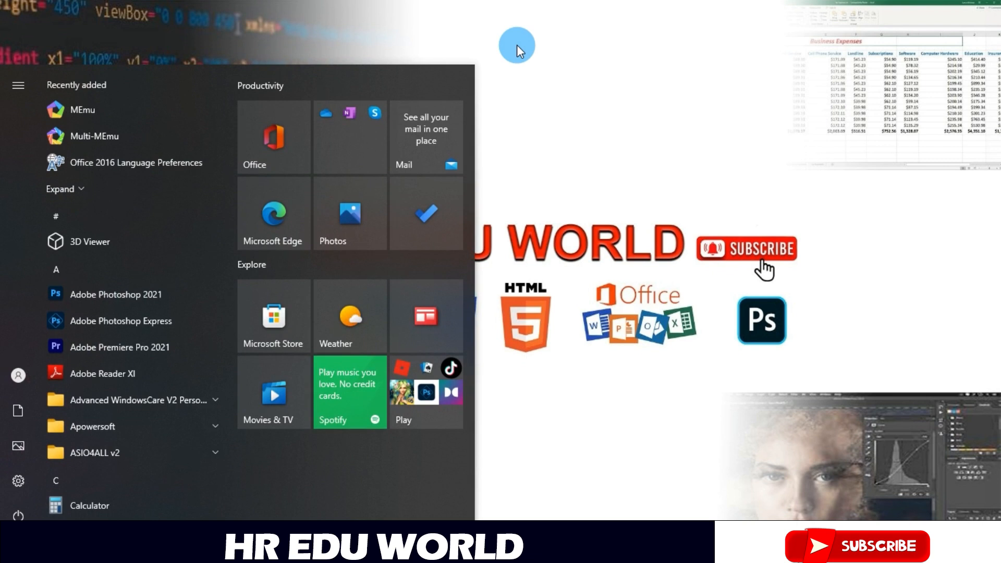
text(wor)
key(Return)
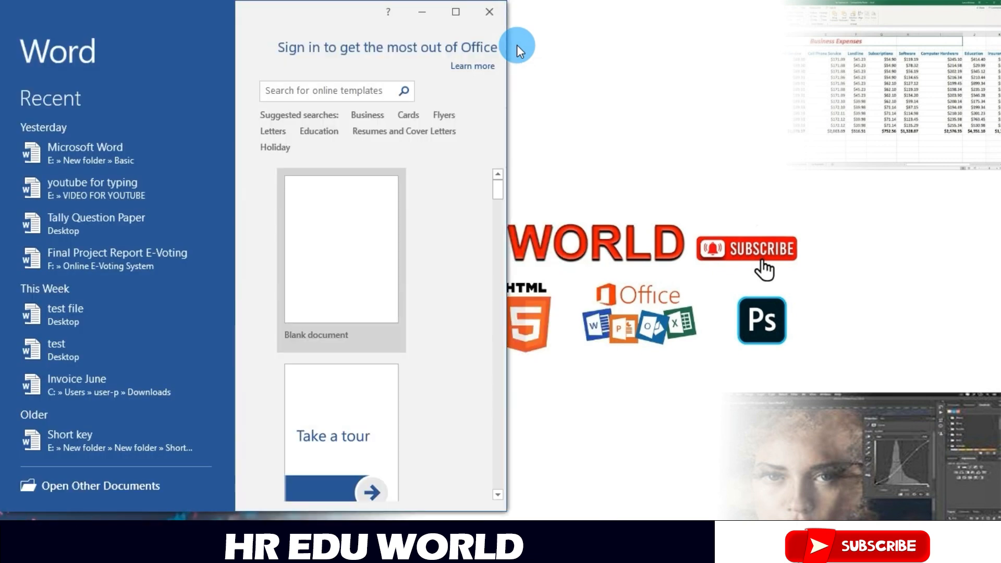
click(454, 13)
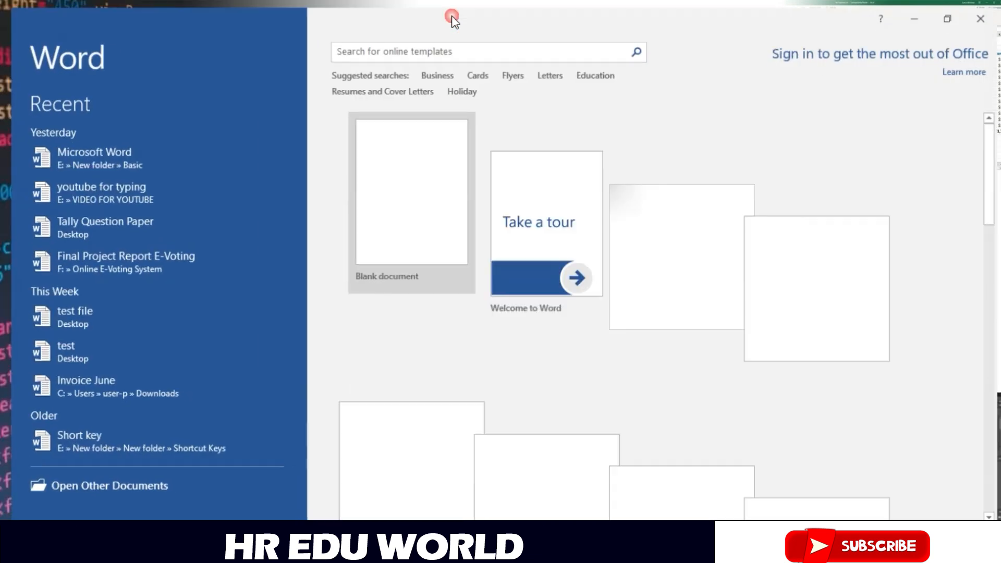
click(385, 182)
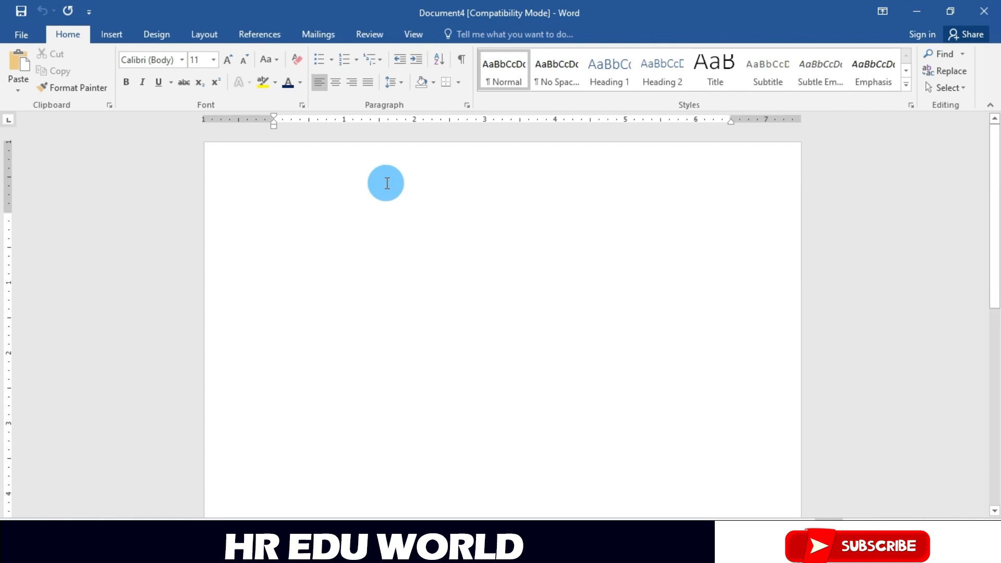
Step: Generate placeholder paragraphs with =rand() and remove the empty paragraph after them
text(=ra)
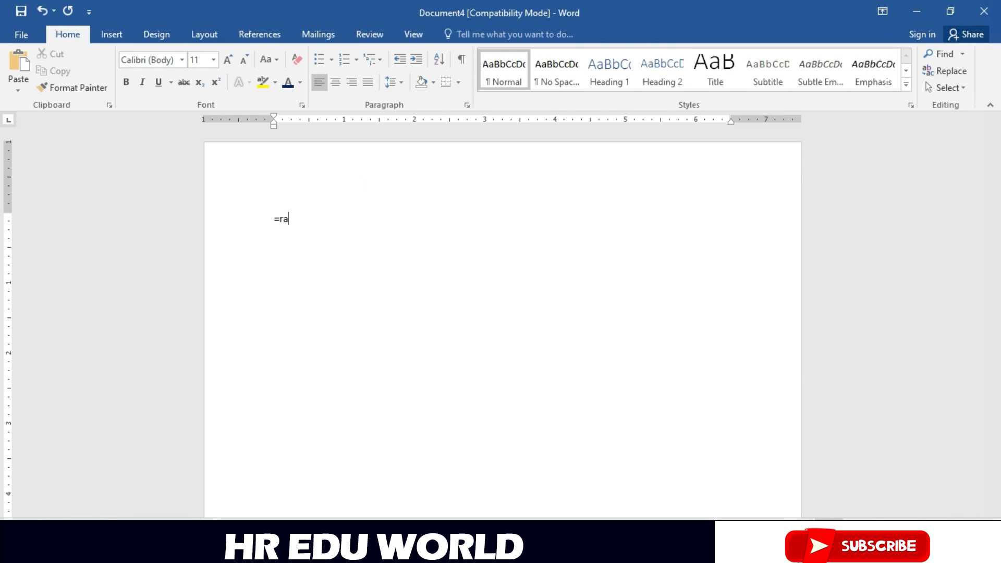
text(nd())
key(Return)
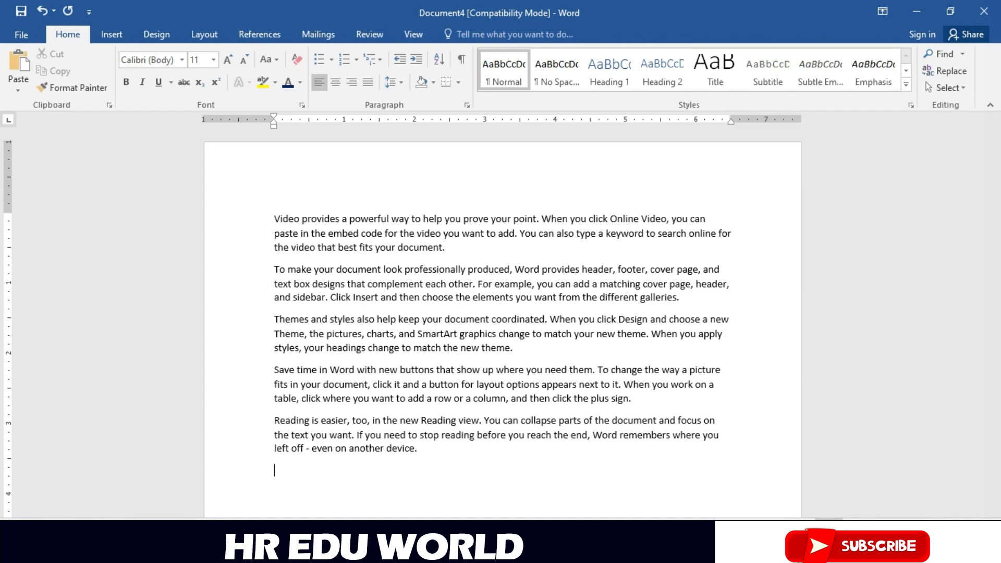
key(BackSpace)
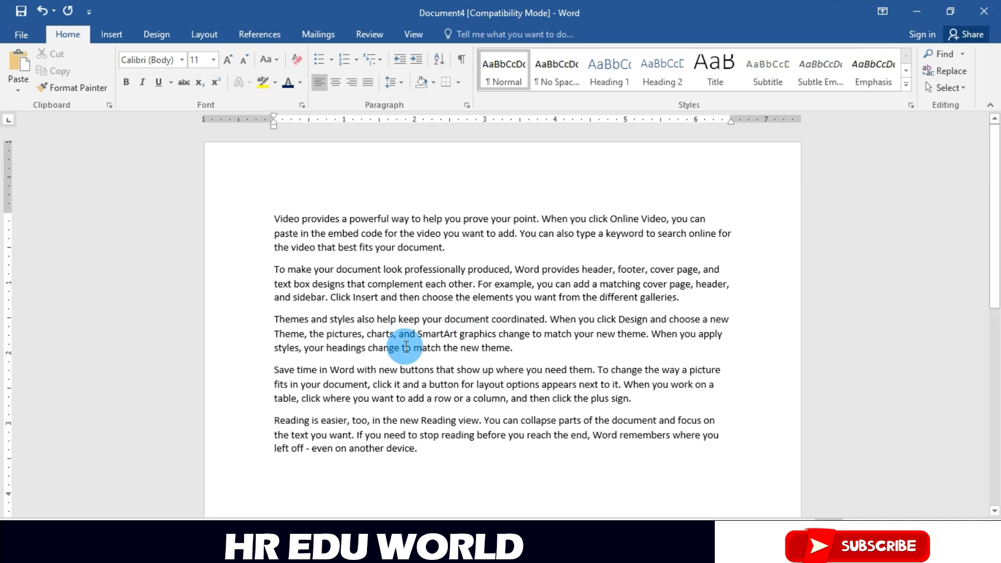
Step: Zoom the document to page width and show the top of the page
click(414, 36)
click(334, 90)
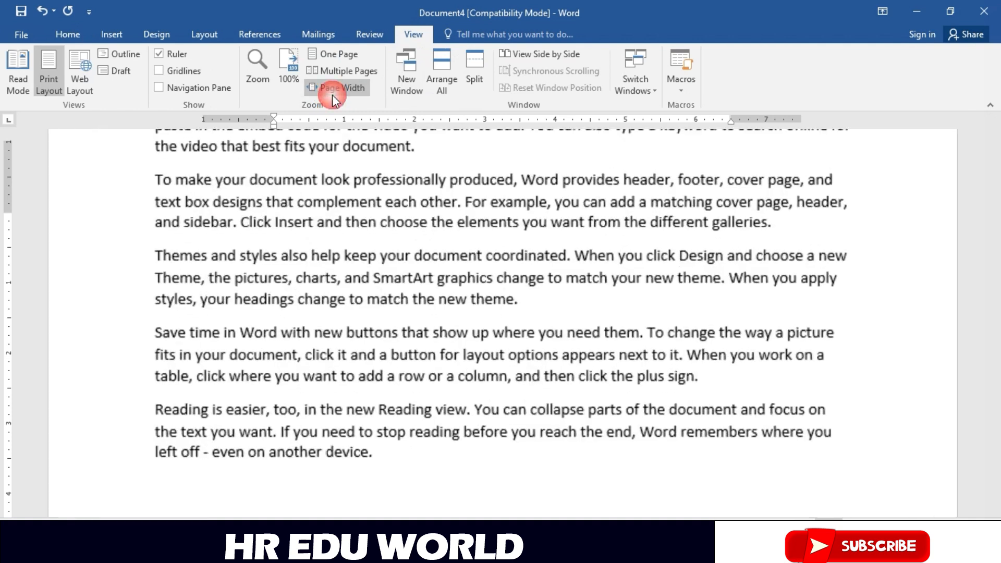
scroll(372, 213, up, 3)
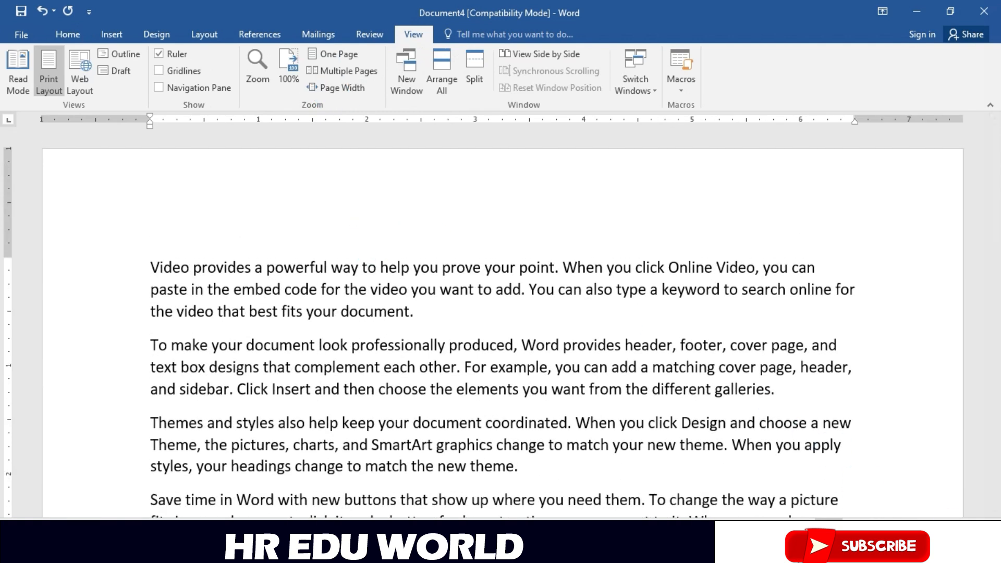
Step: Change the font of the first paragraph to Bradley Hand ITC
click(70, 34)
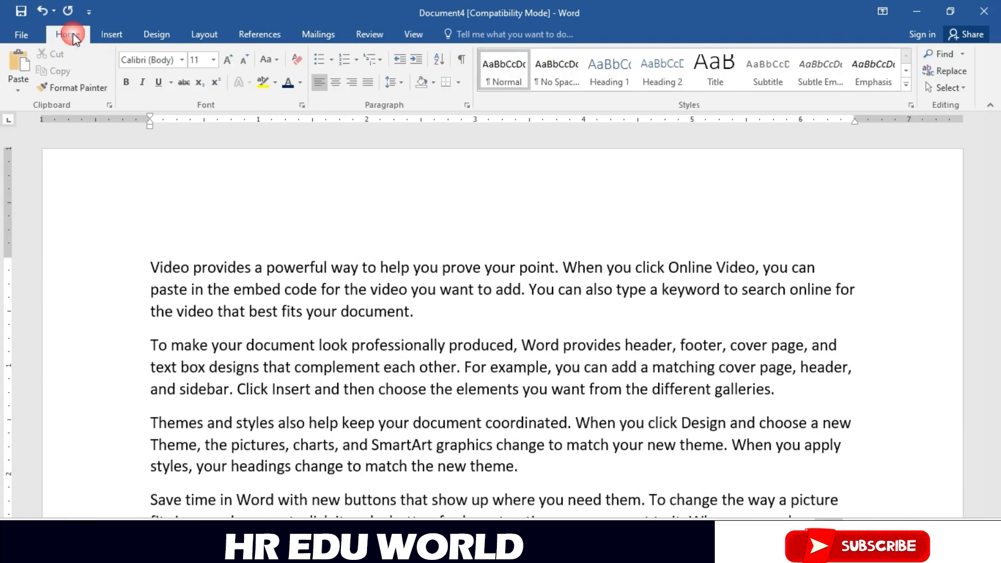
scroll(240, 341, down, 1)
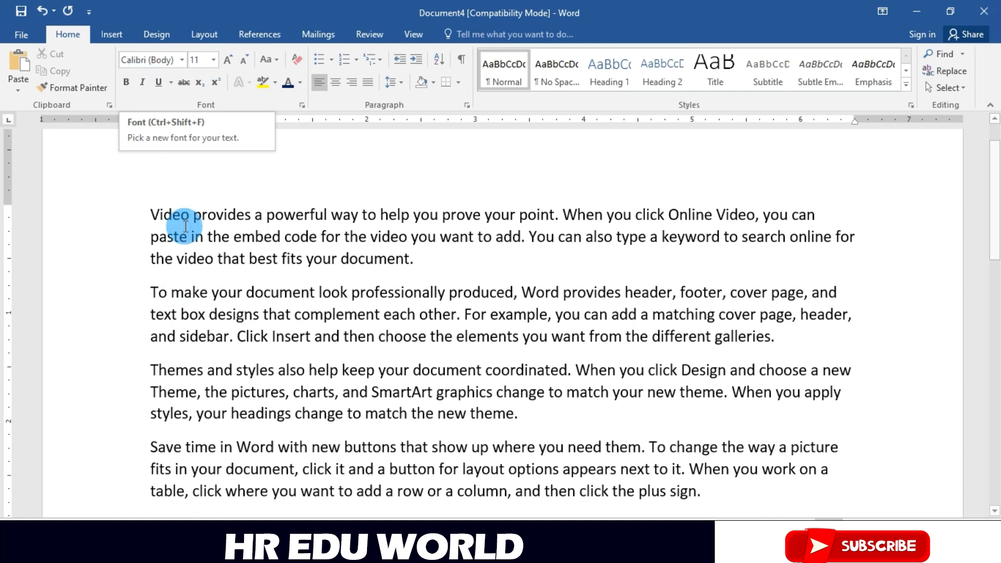
drag(150, 214, 421, 254)
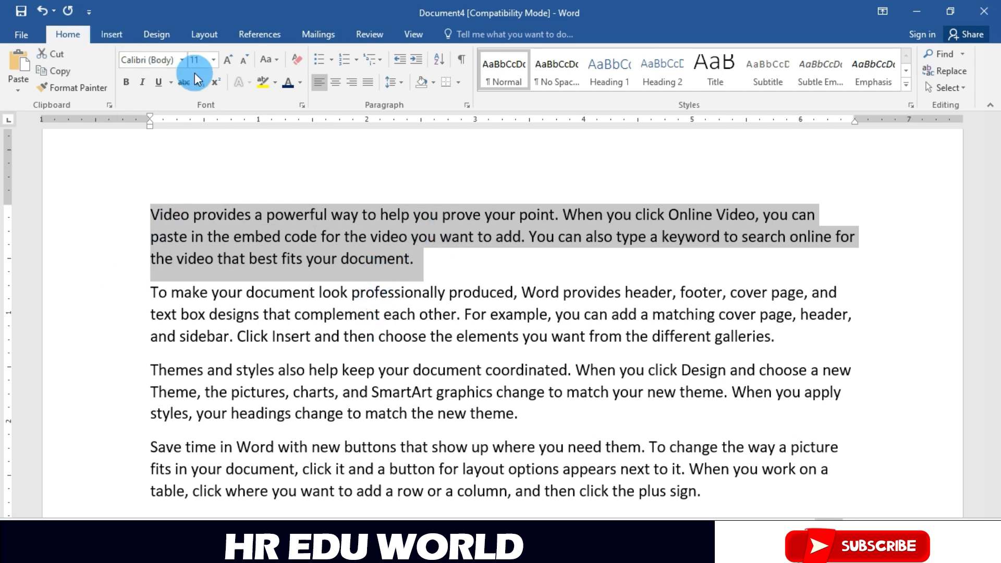
click(181, 60)
scroll(183, 285, down, 5)
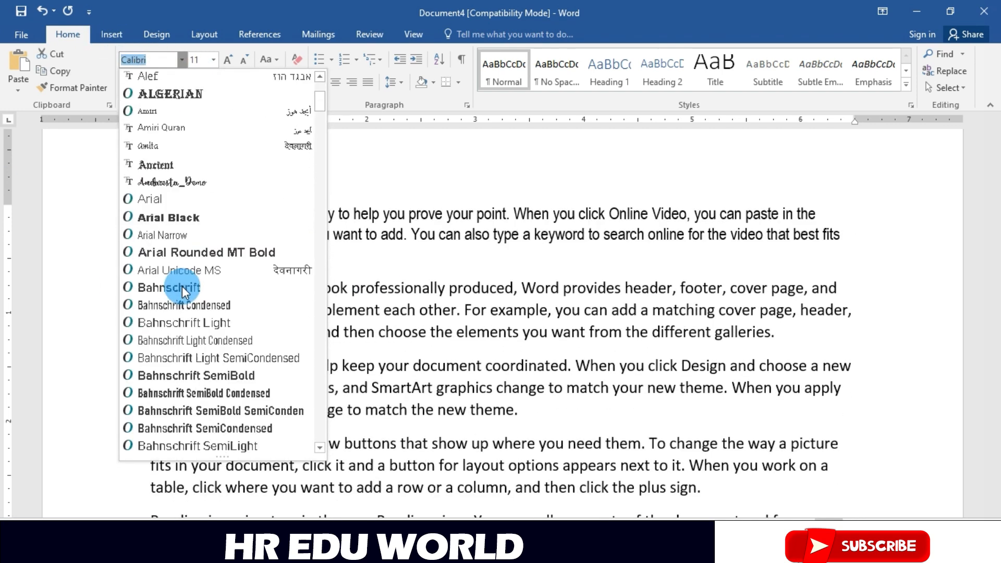
scroll(198, 151, up, 1)
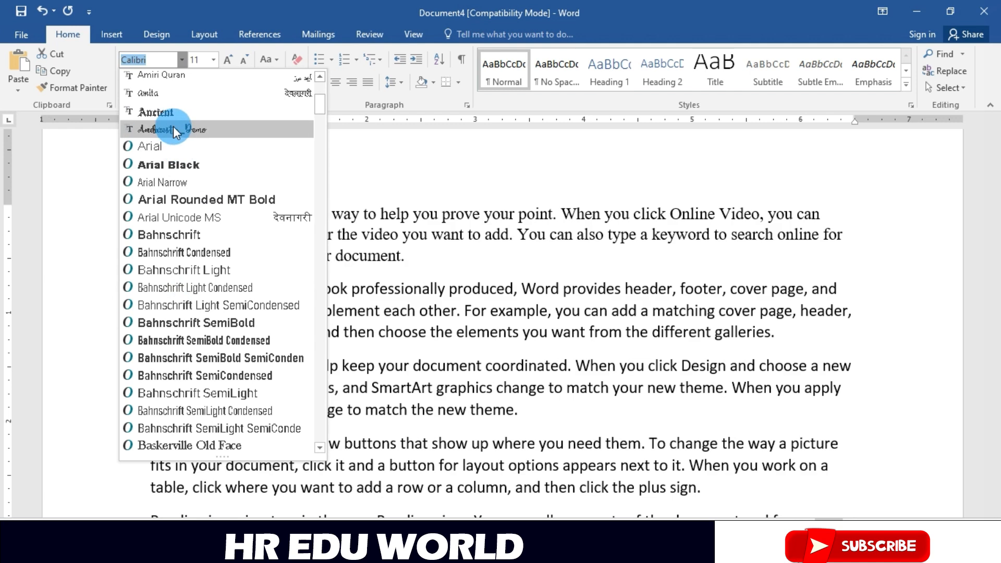
scroll(204, 226, down, 8)
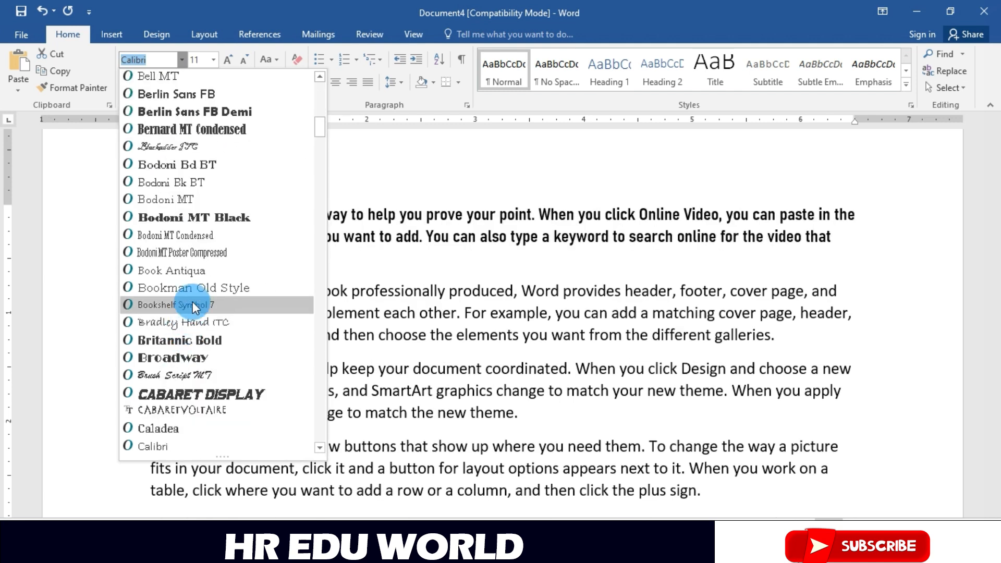
click(186, 323)
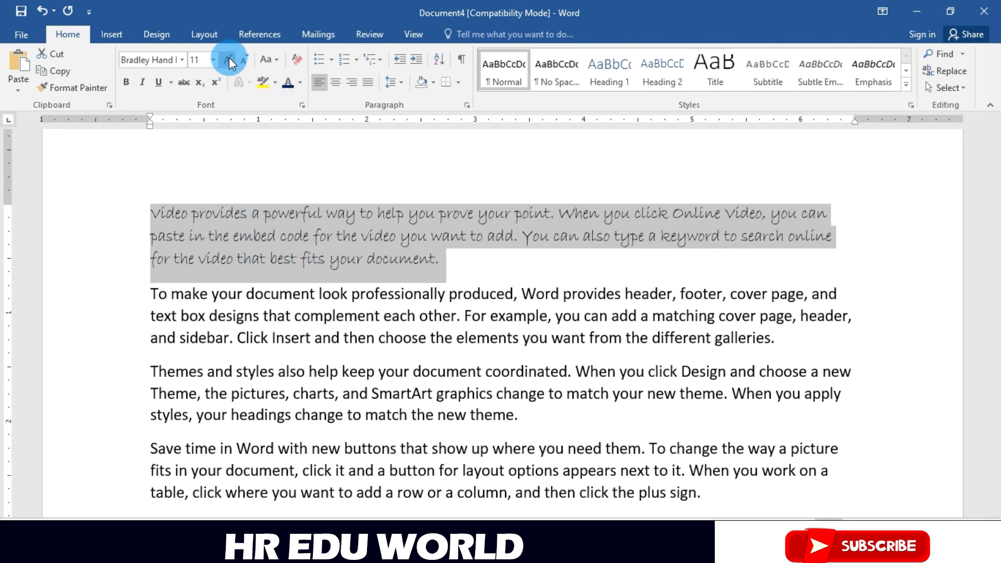
Step: Set the first paragraph's font size to 14, return it to 11, and deselect the text
click(204, 59)
text(14)
key(Return)
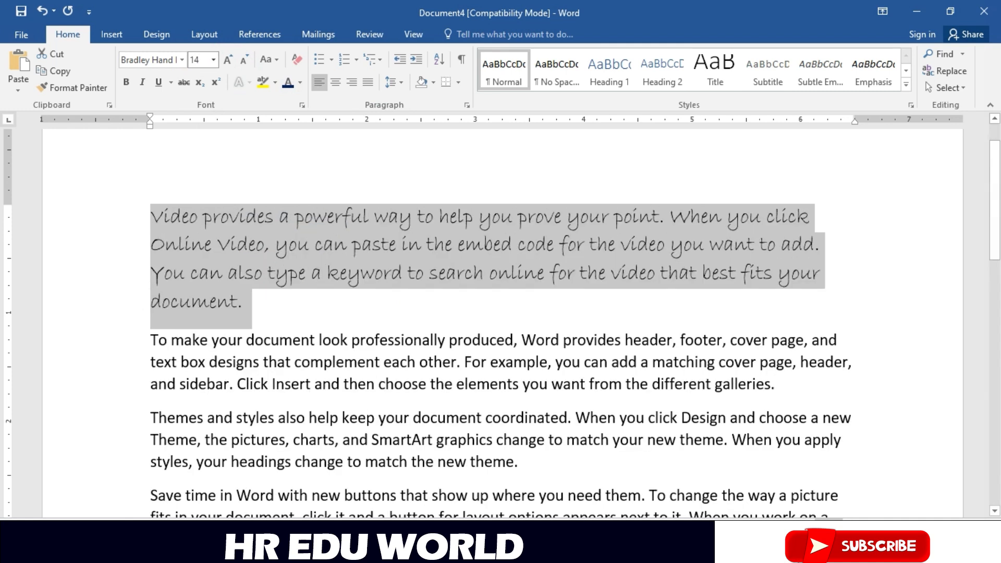
click(213, 59)
click(194, 258)
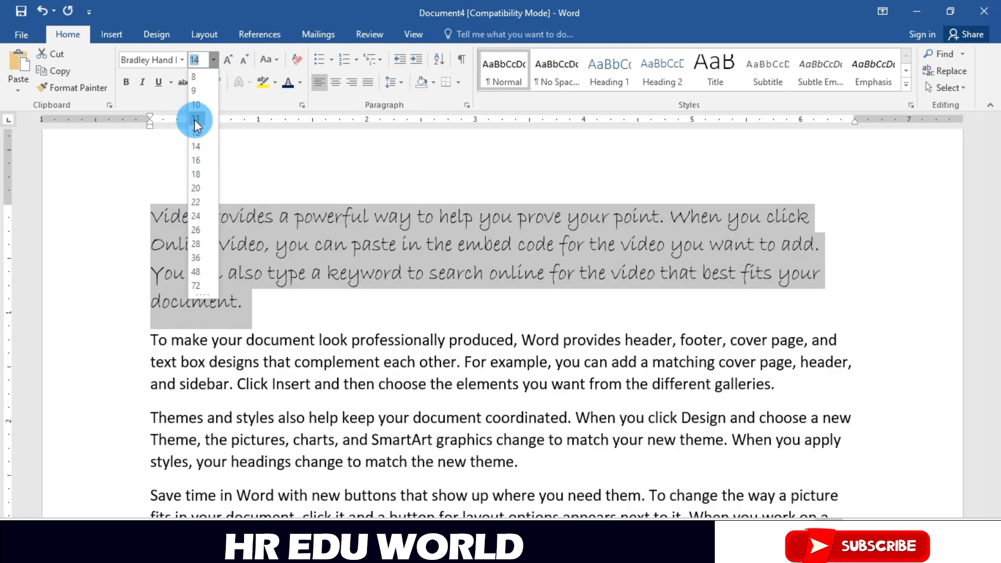
click(196, 119)
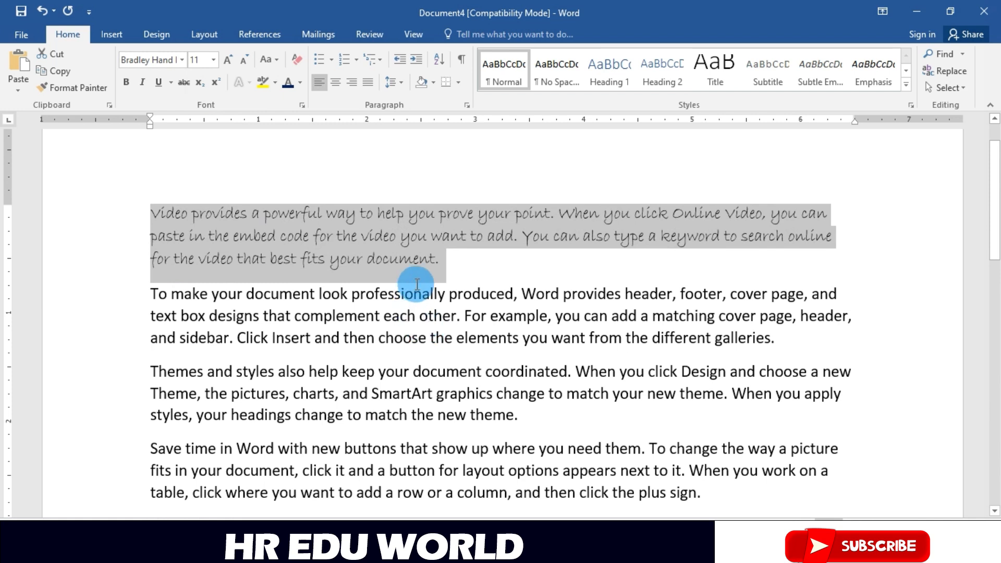
click(442, 265)
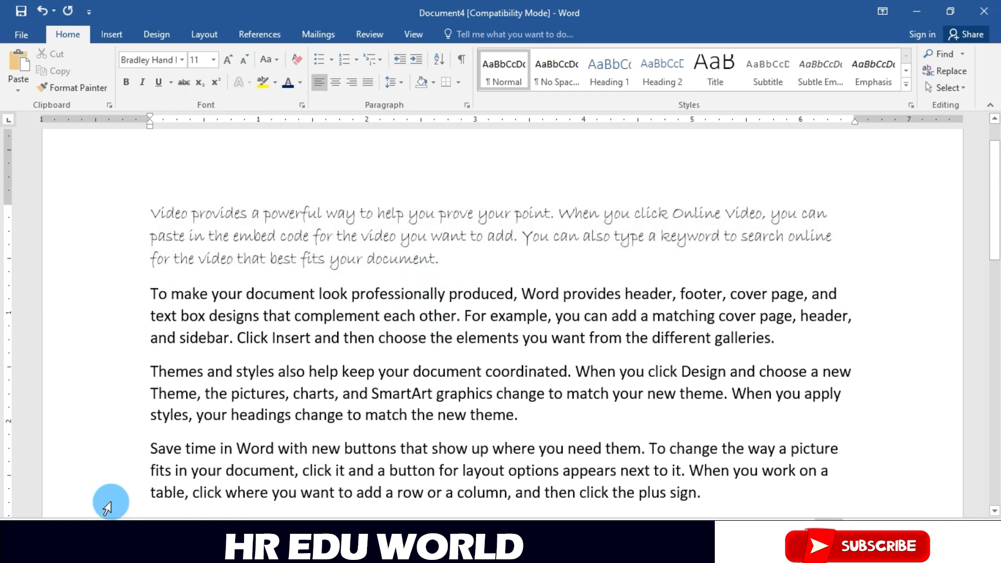
Step: Grow and shrink the first paragraph's font size repeatedly in single increments, finishing at 12
triple_click(471, 256)
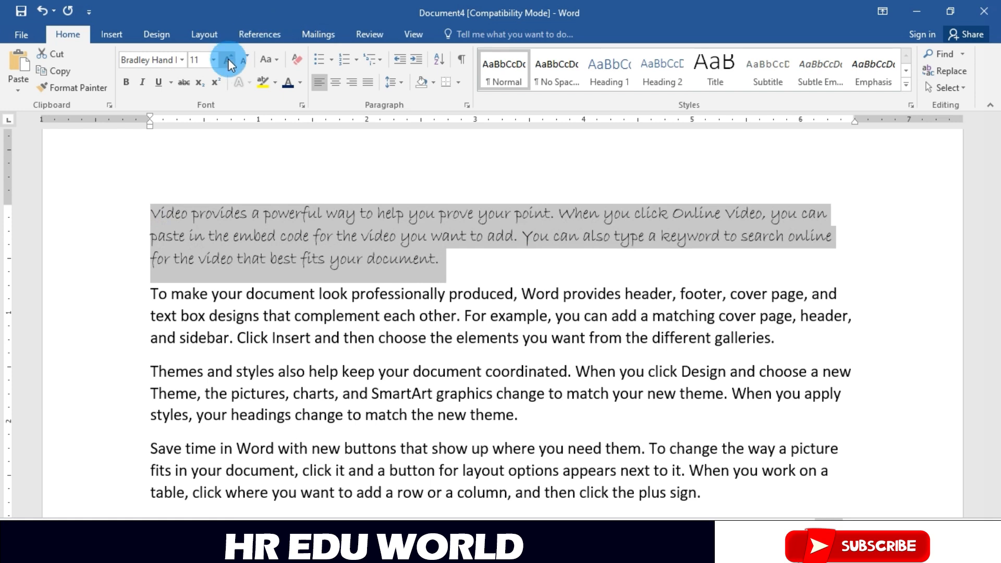
click(228, 59)
click(228, 60)
click(245, 60)
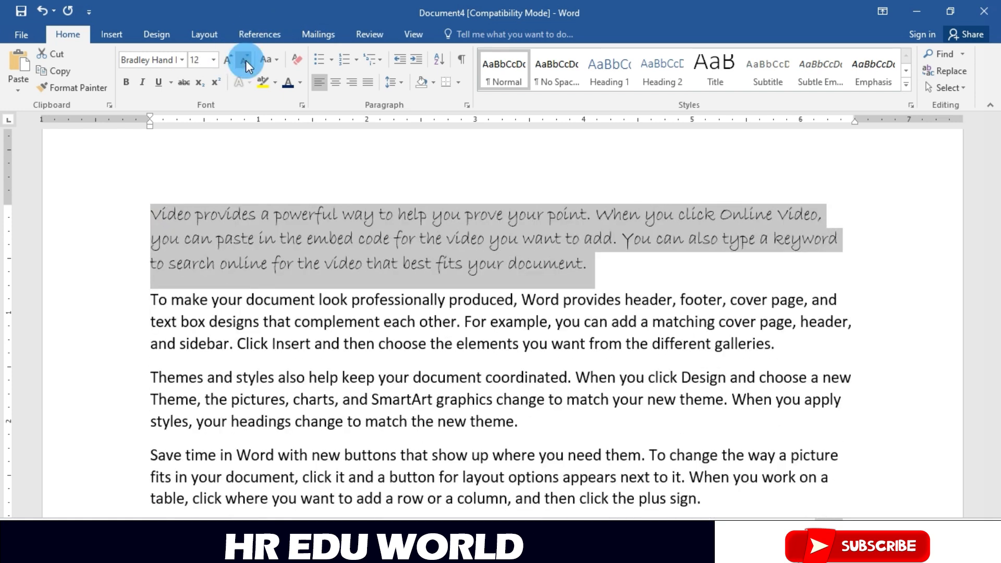
click(246, 60)
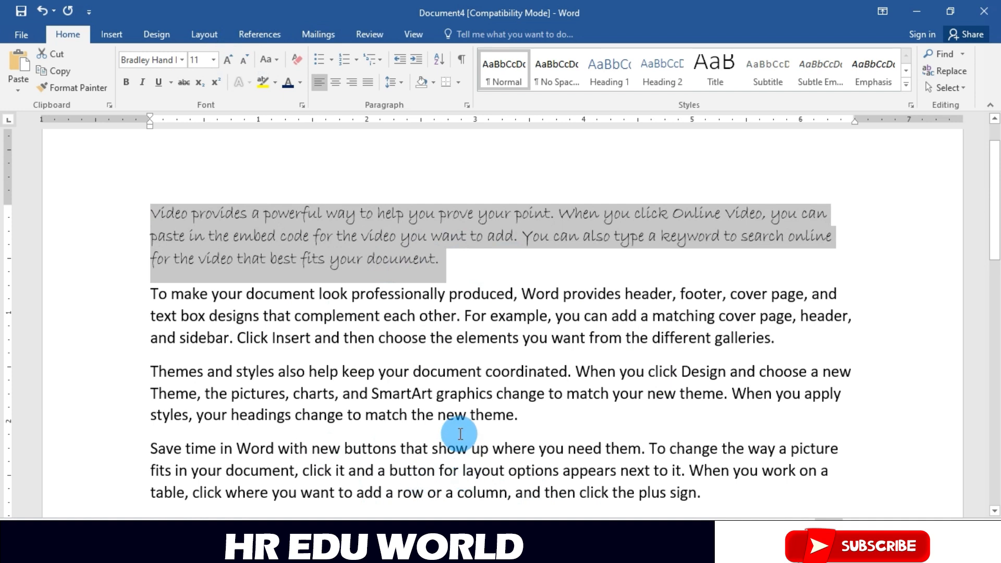
key(ctrl+shift+greater)
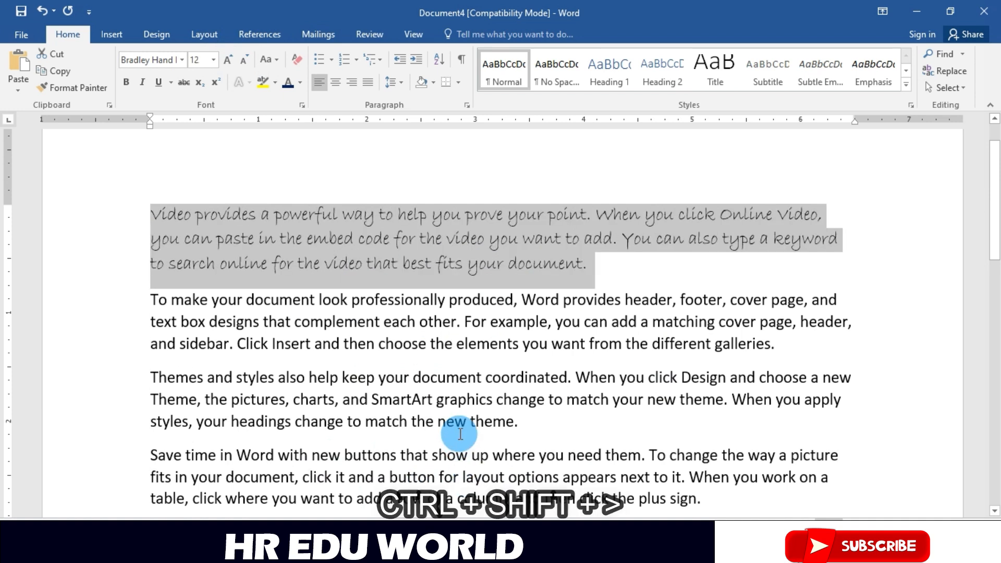
key(ctrl+shift+greater)
key(ctrl+shift+less)
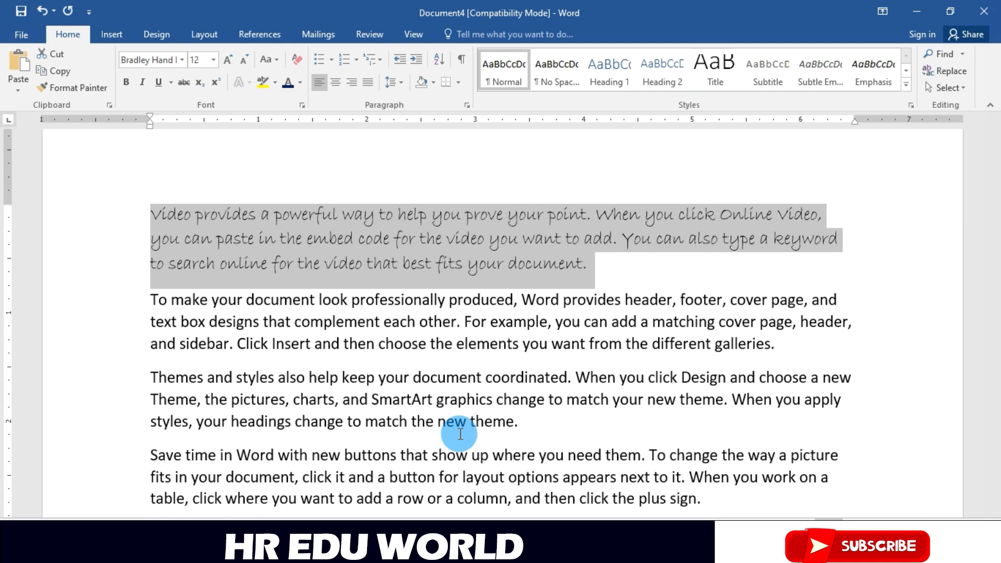
key(ctrl+shift+greater)
key(ctrl+shift+greater)
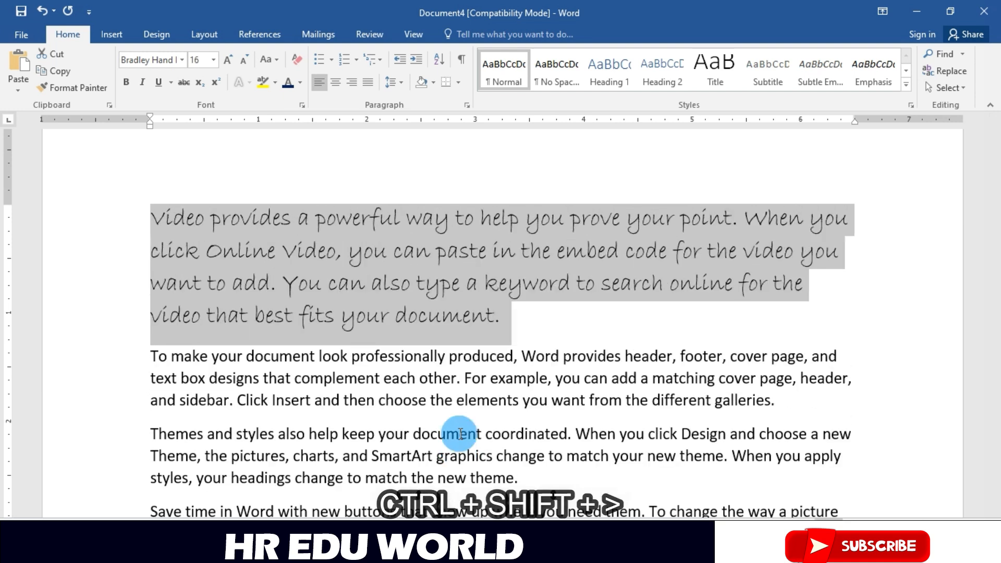
key(ctrl+shift+less)
key(ctrl+shift+less)
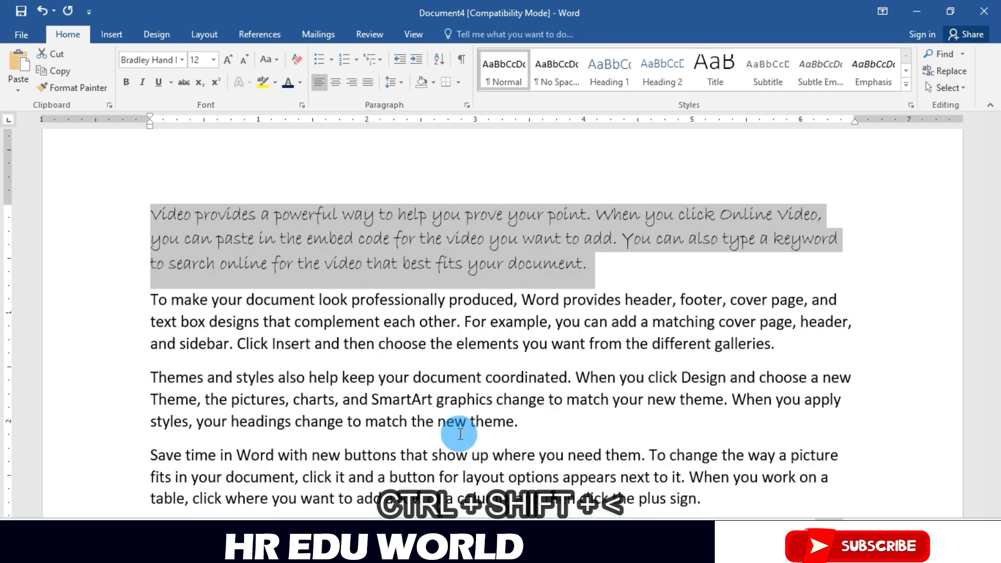
Step: Insert a new paragraph below the first one containing the text "Hr edu world"
click(249, 216)
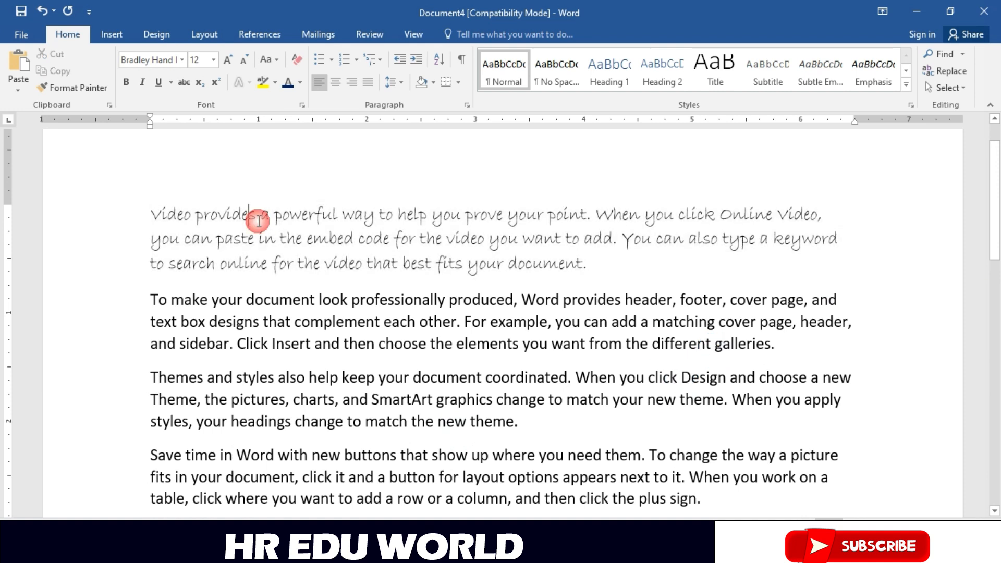
click(151, 212)
key(Down)
key(Down)
key(Down)
key(Return)
key(Up)
text(hr)
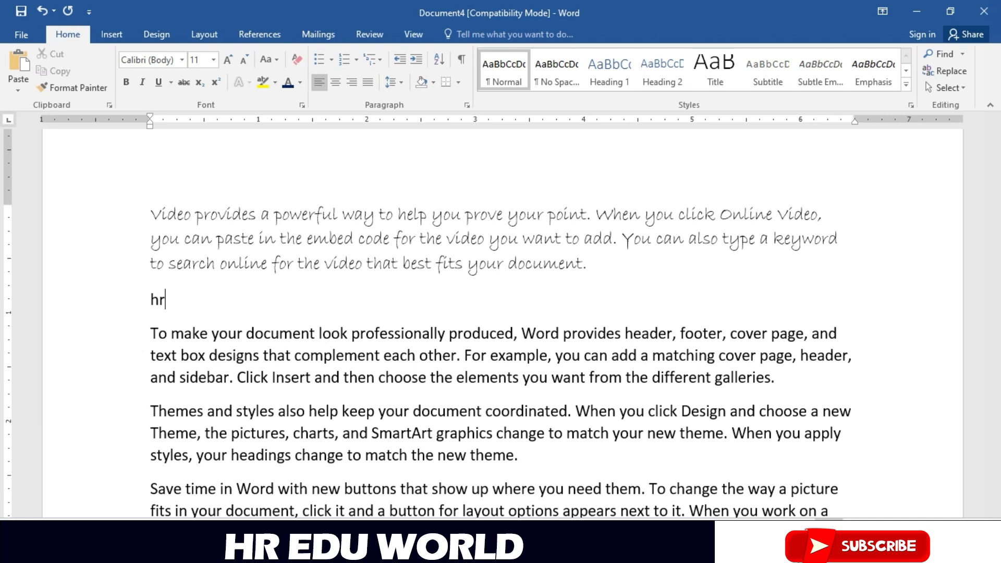
text( edu world)
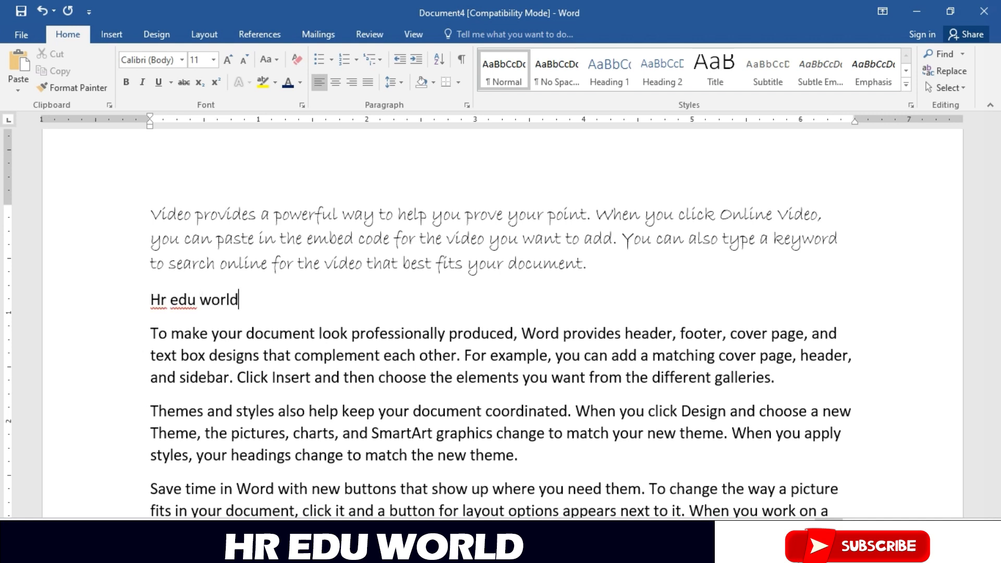
Step: Select the whole "Hr edu world" line and apply Sentence case to it
drag(258, 305, 140, 301)
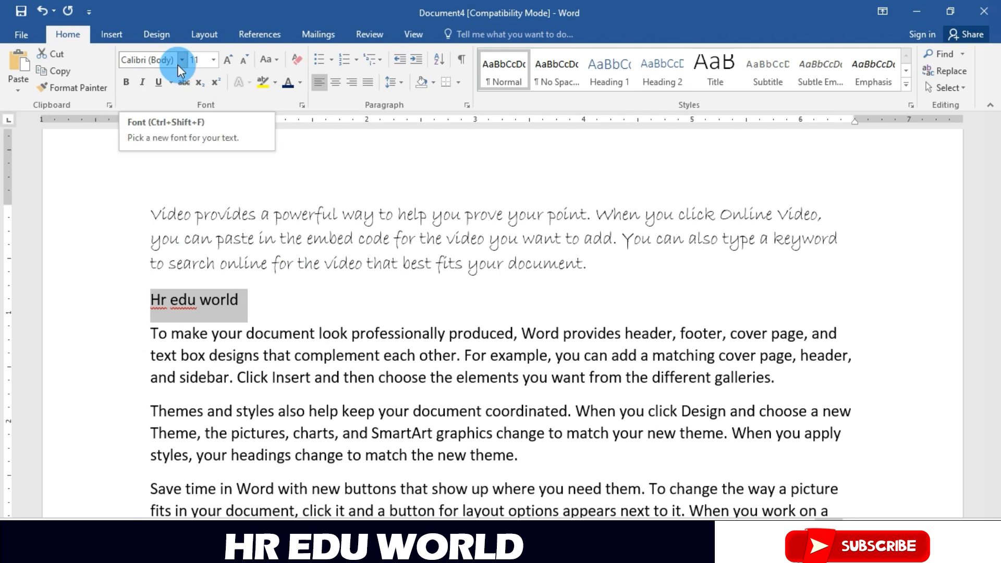
click(274, 58)
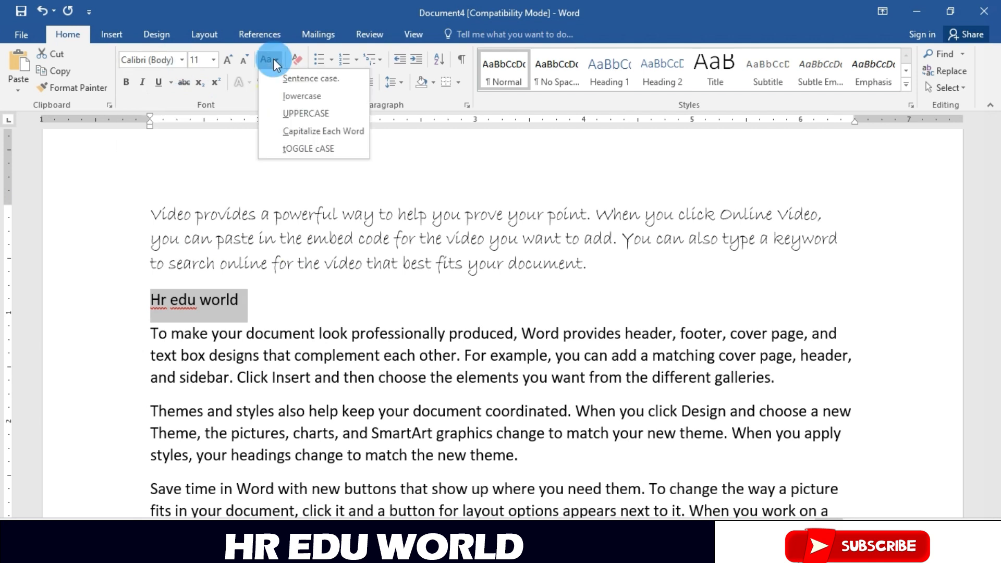
click(311, 79)
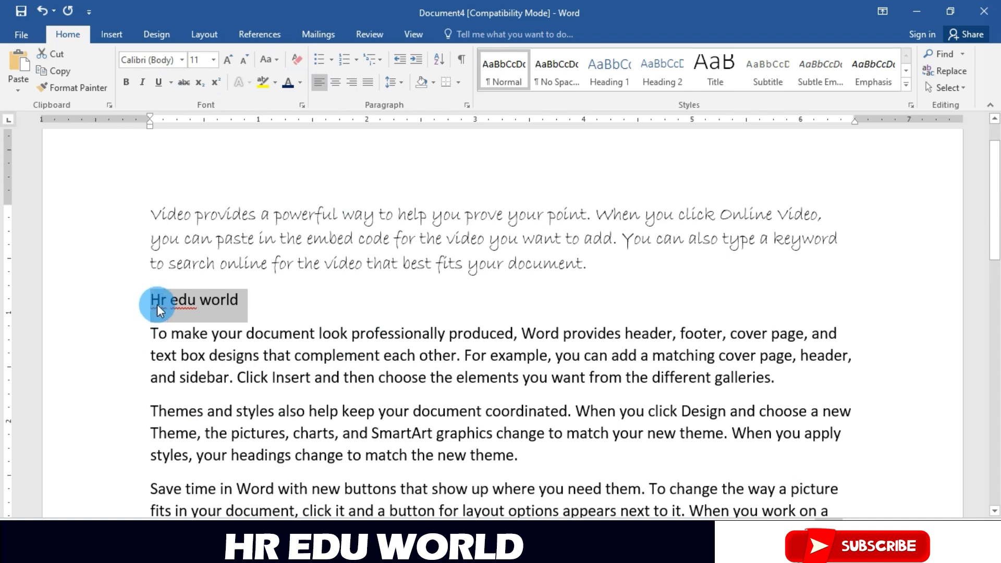
Step: Convert the selected "Hr edu world" line to lowercase and after that to UPPERCASE
click(272, 60)
click(313, 97)
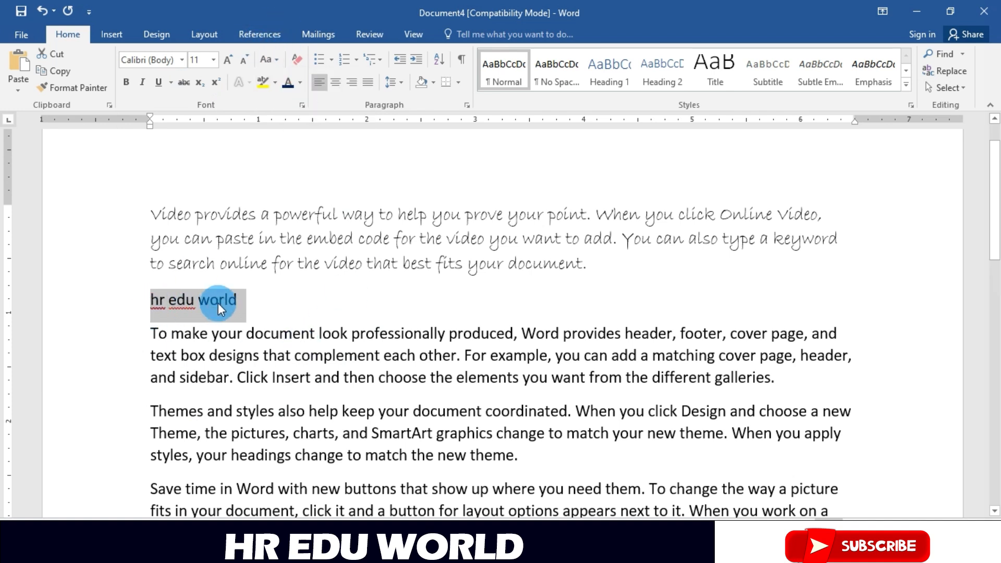
click(274, 58)
click(315, 115)
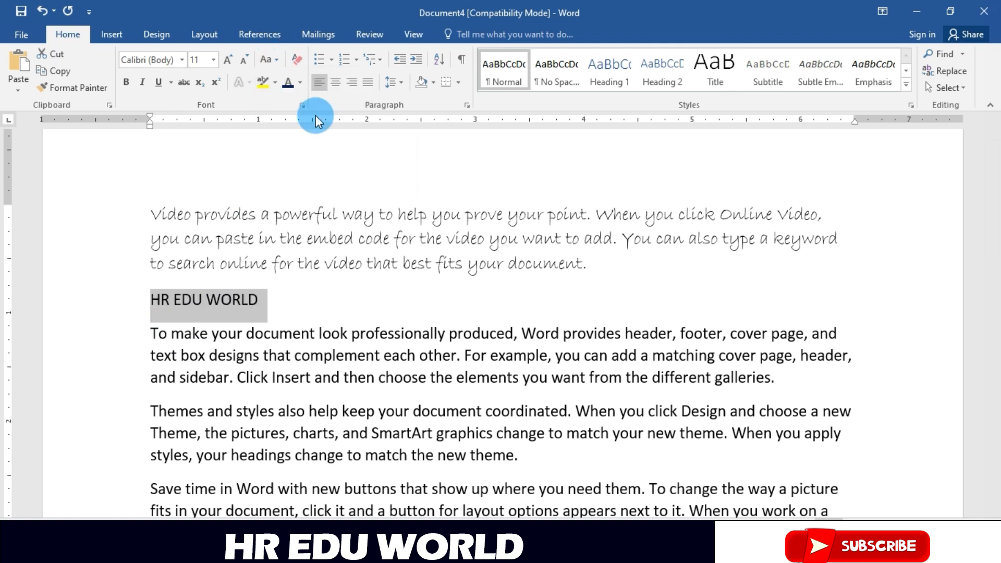
Step: Cycle the selected "Hr Edu World" line through Capitalize Each Word and tOGGLE cASE, finishing with Capitalize Each Word
click(272, 59)
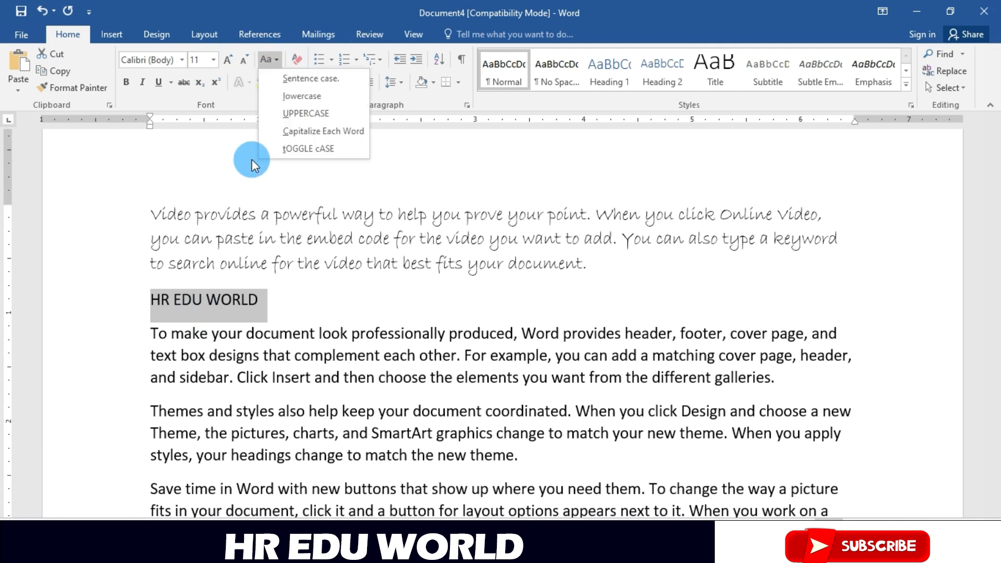
click(324, 136)
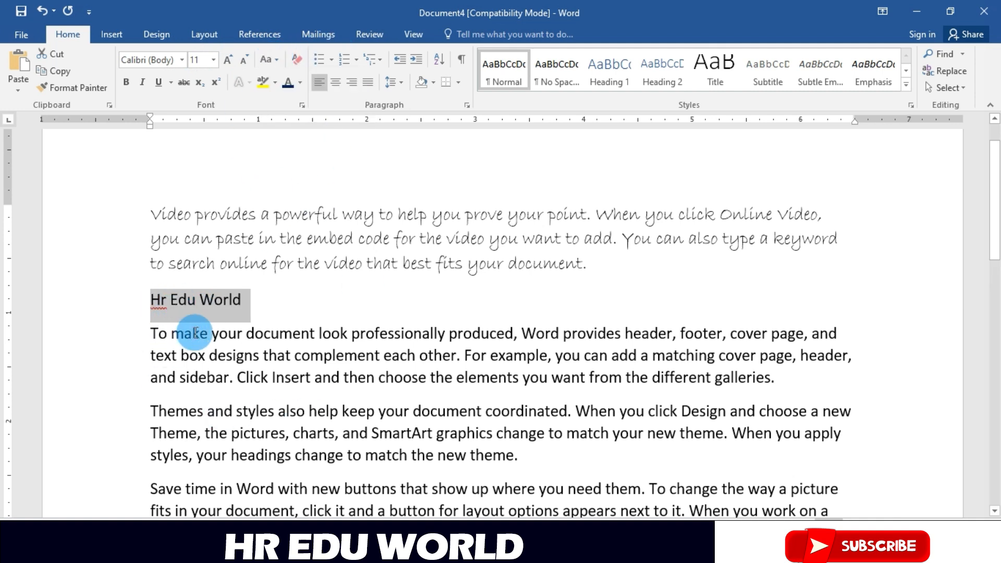
click(274, 65)
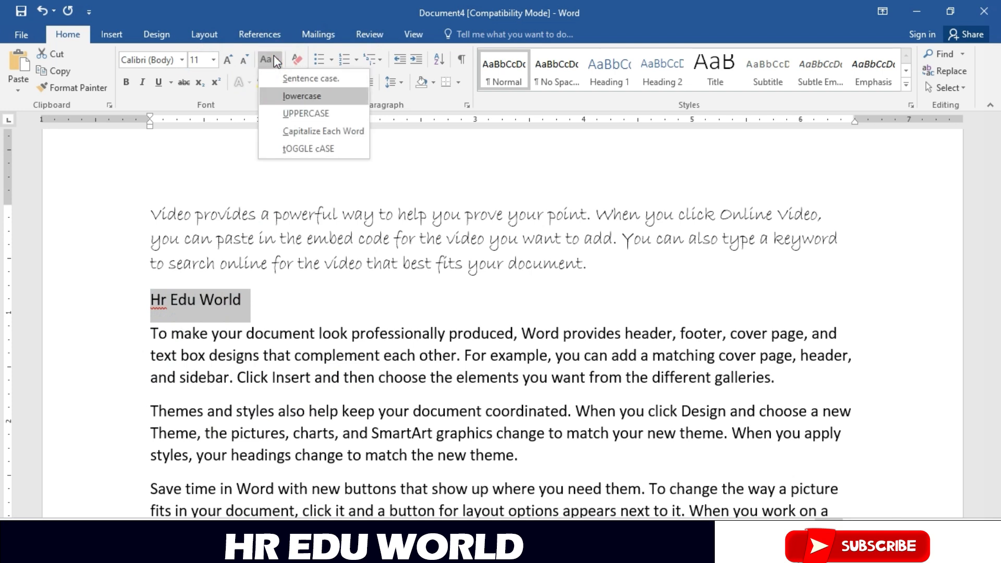
click(321, 145)
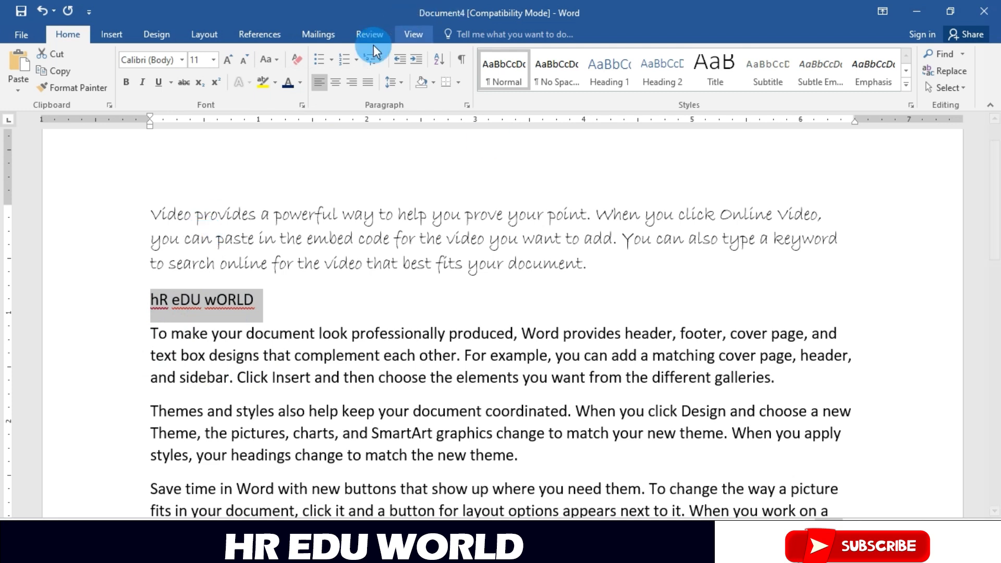
click(270, 59)
click(305, 133)
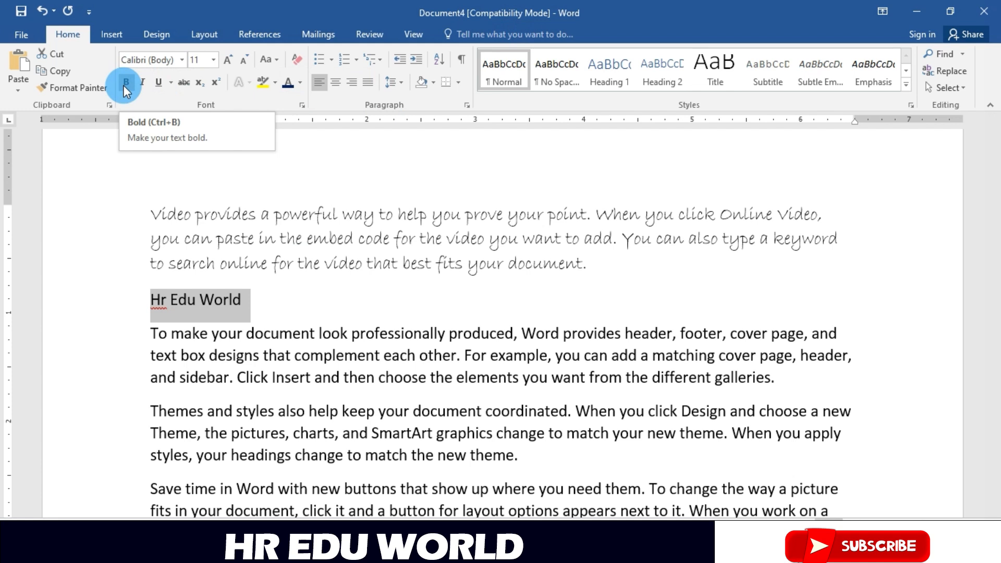
Step: Turn bold on and off again for the selected "Hr Edu World" line
key(ctrl+b)
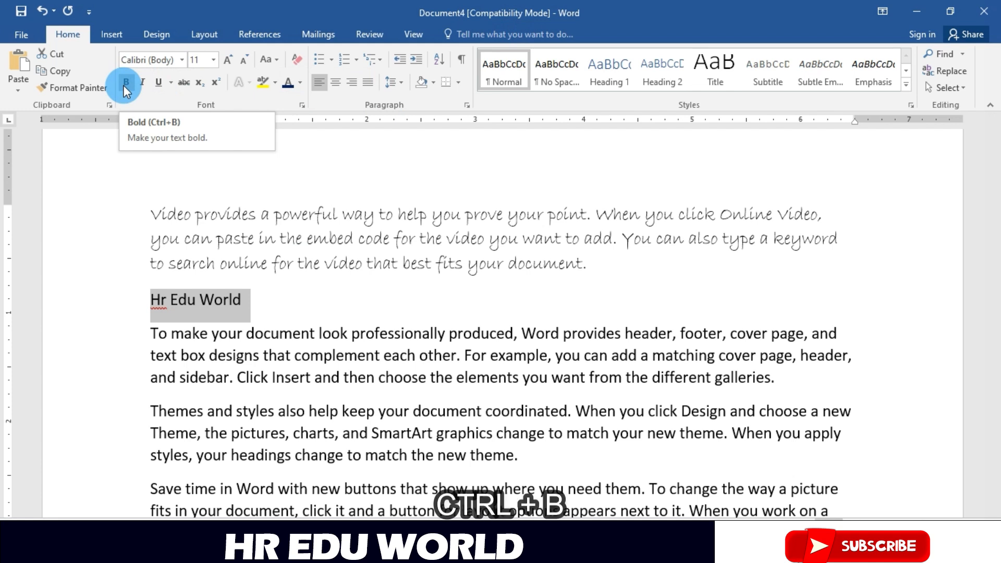
click(125, 84)
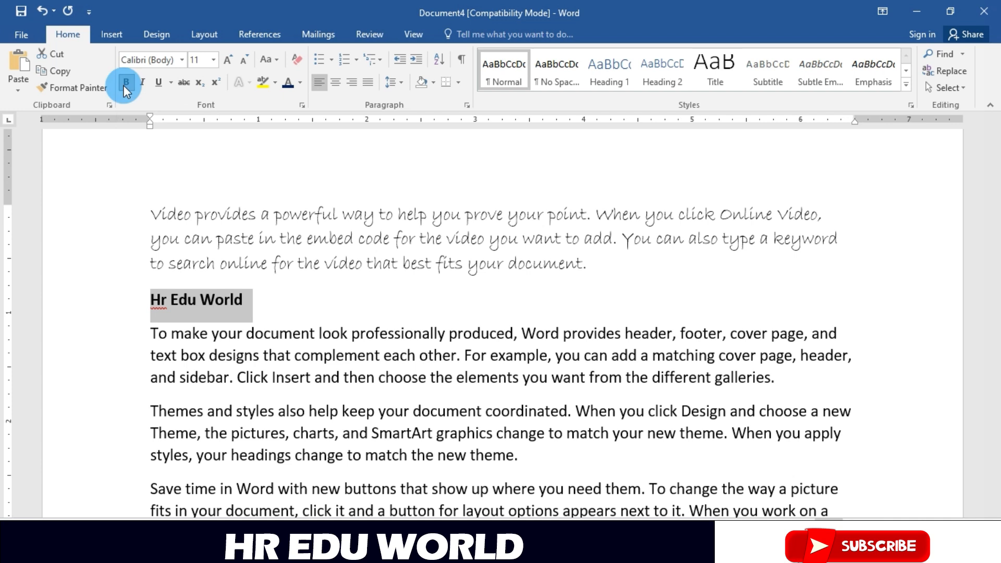
click(125, 83)
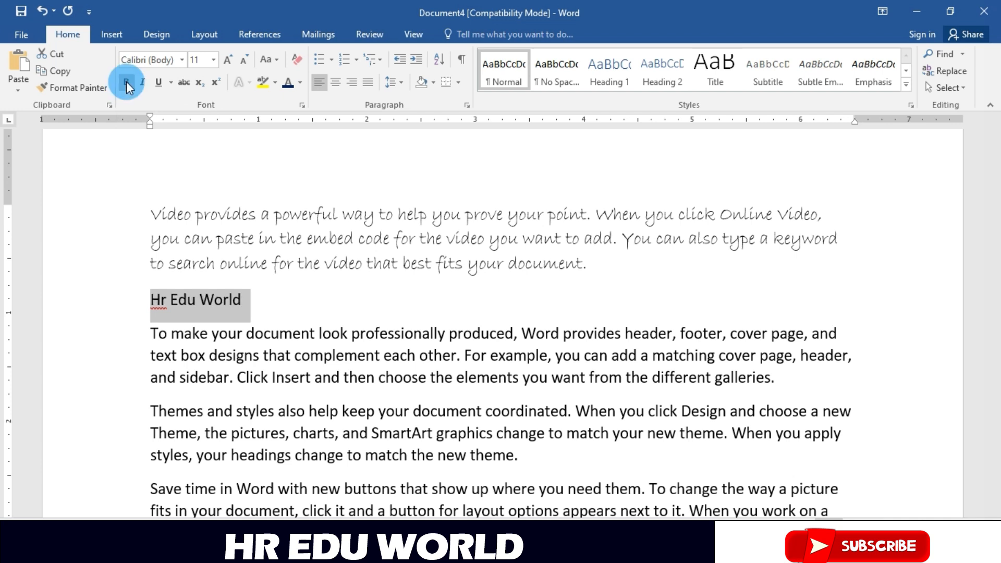
Step: Toggle italic on the selected "Hr Edu World" line, leaving it non-italic
click(145, 81)
click(145, 81)
key(ctrl+i)
click(144, 81)
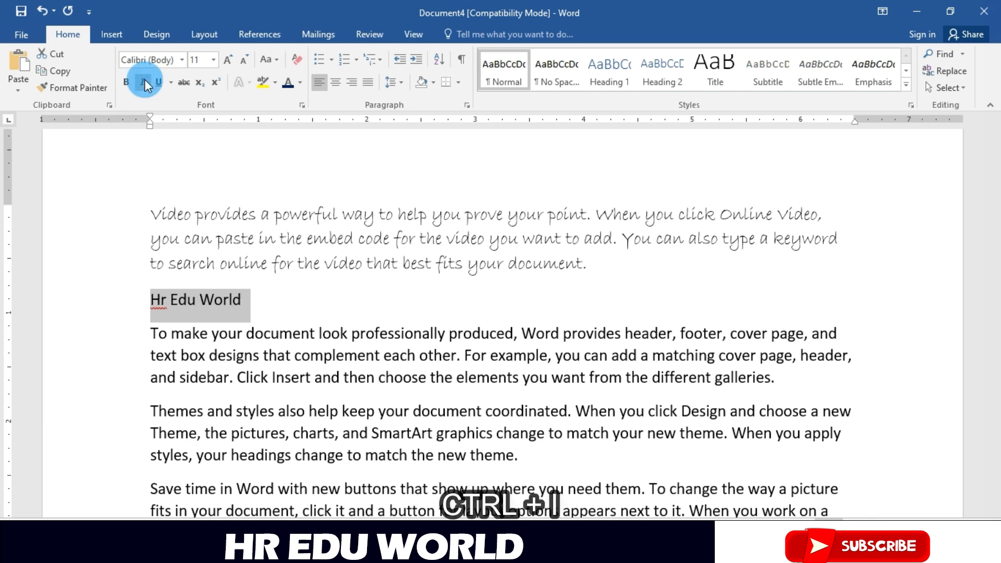
Step: Toggle the underline on the selected "Hr Edu World" line and give it the dot-dash underline style
click(156, 86)
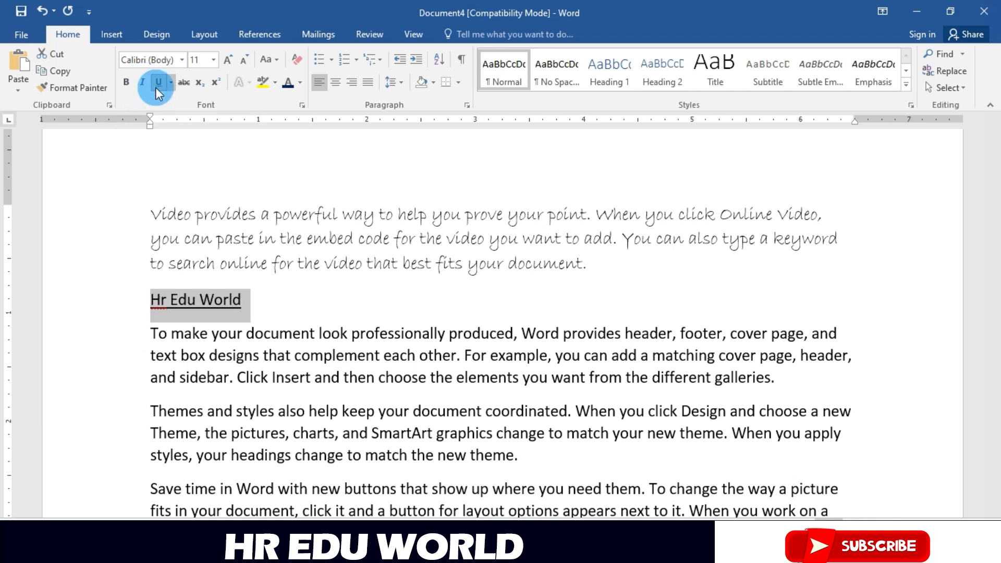
key(ctrl+u)
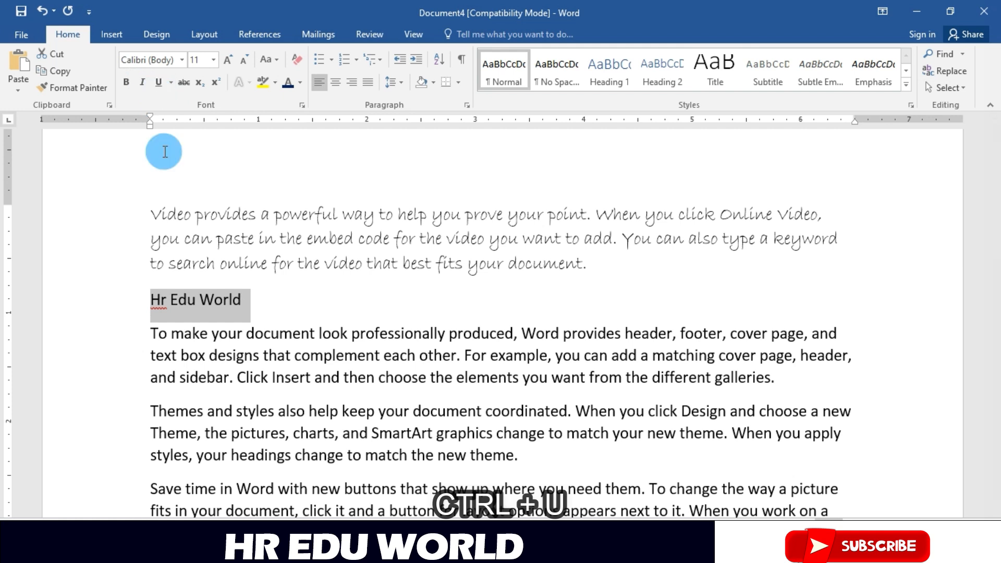
click(158, 83)
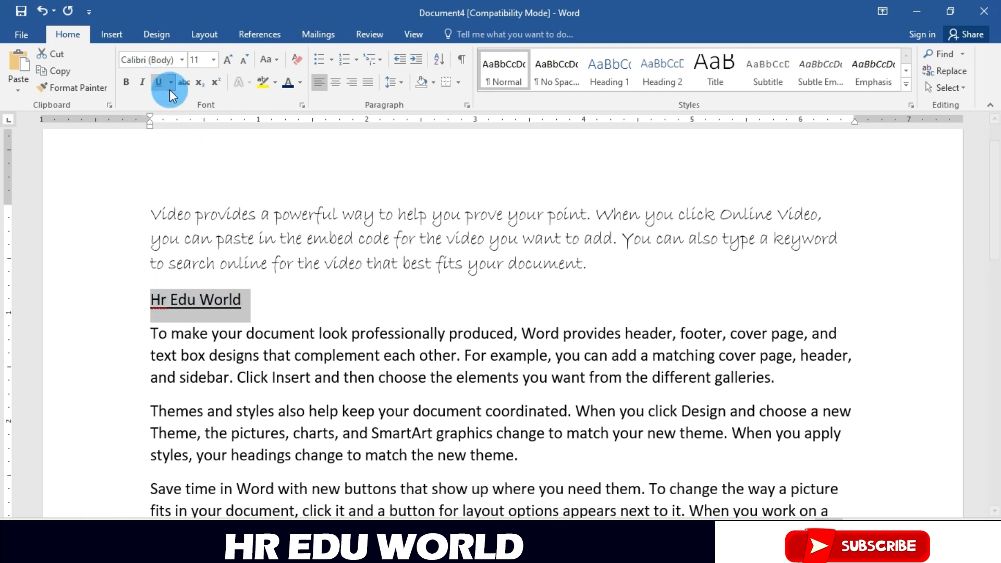
click(171, 83)
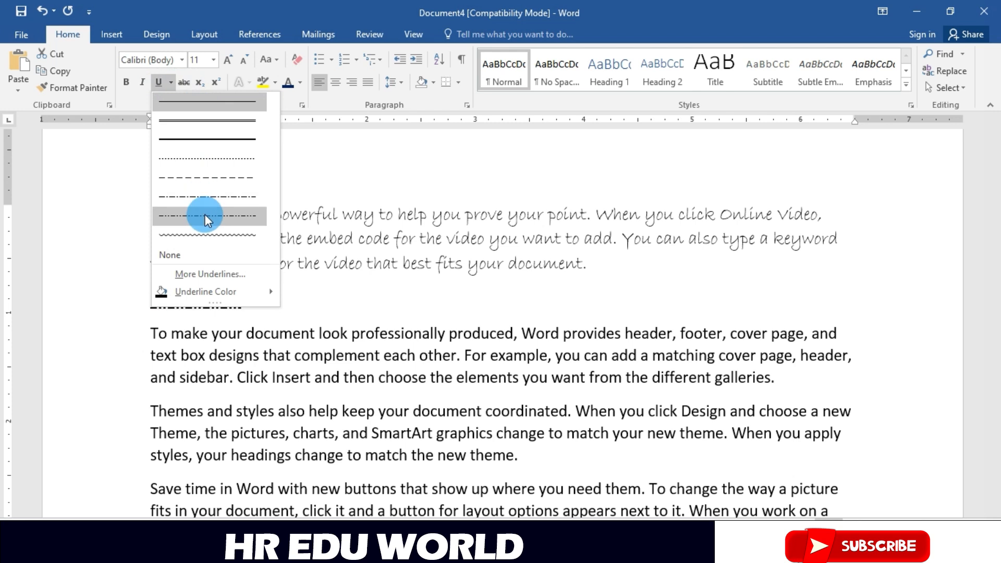
click(204, 197)
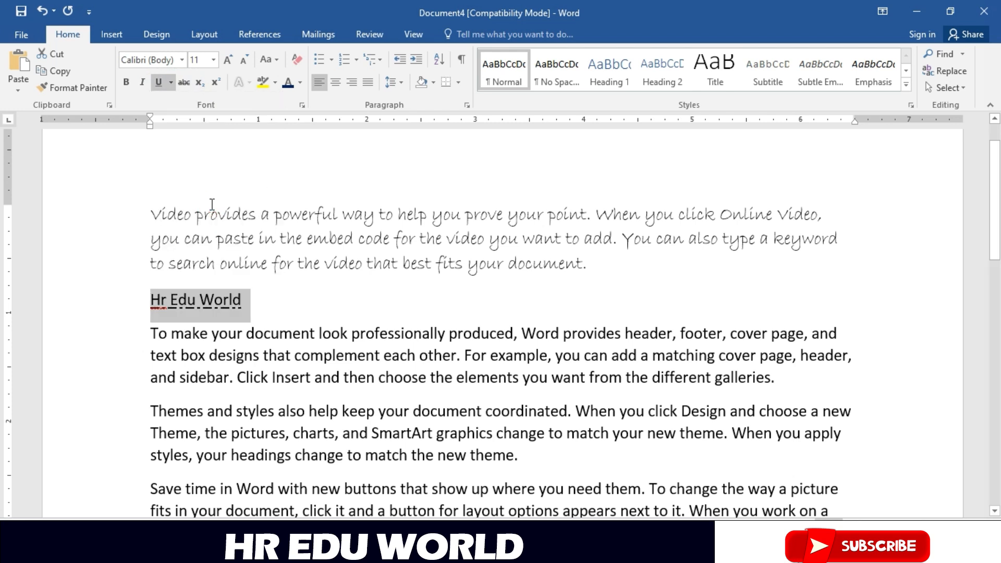
Step: Set the underline color of the selected "Hr Edu World" line to the standard Red
click(171, 83)
mouse_move(230, 291)
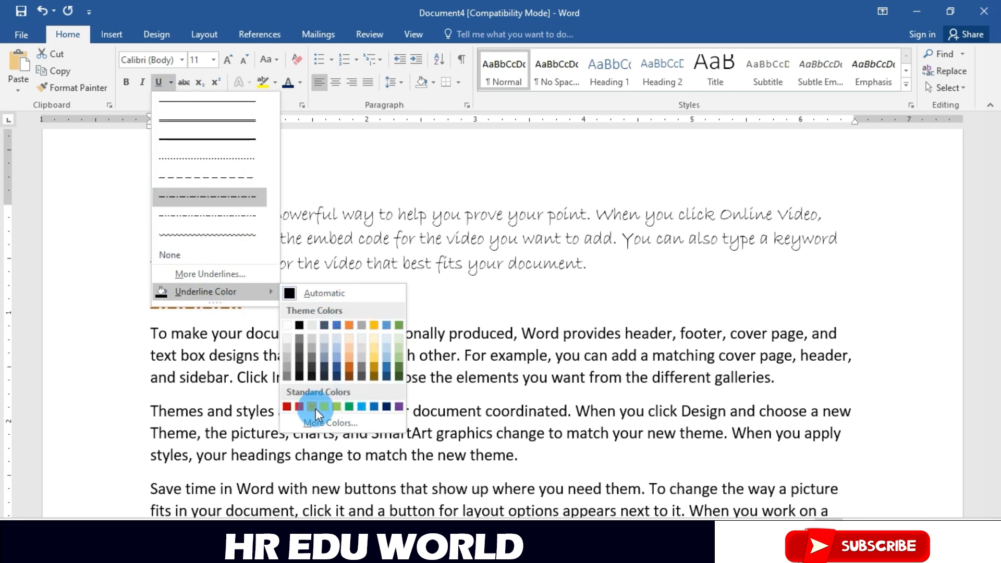
click(302, 406)
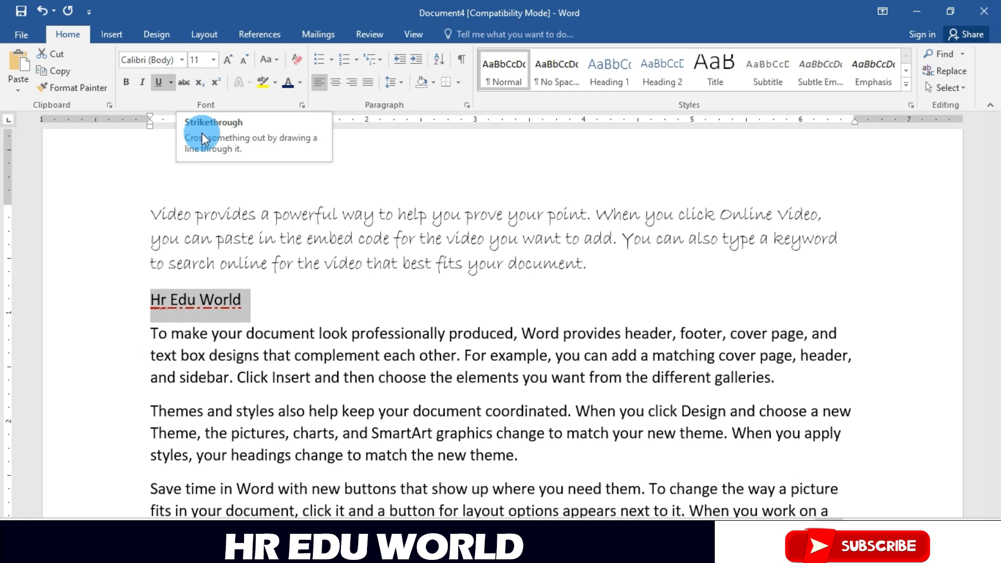
Step: Turn strikethrough on and off for the "Hr Edu World" line and remove its underline
click(183, 83)
click(183, 84)
click(158, 84)
Step: Insert a new paragraph below "Hr Edu World" containing the text "H2O"
click(293, 308)
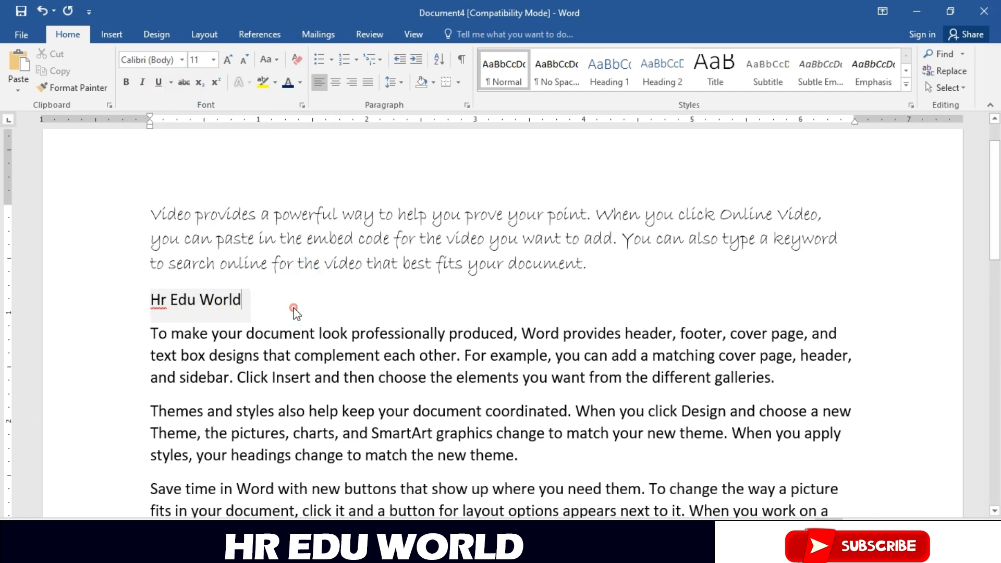
key(Return)
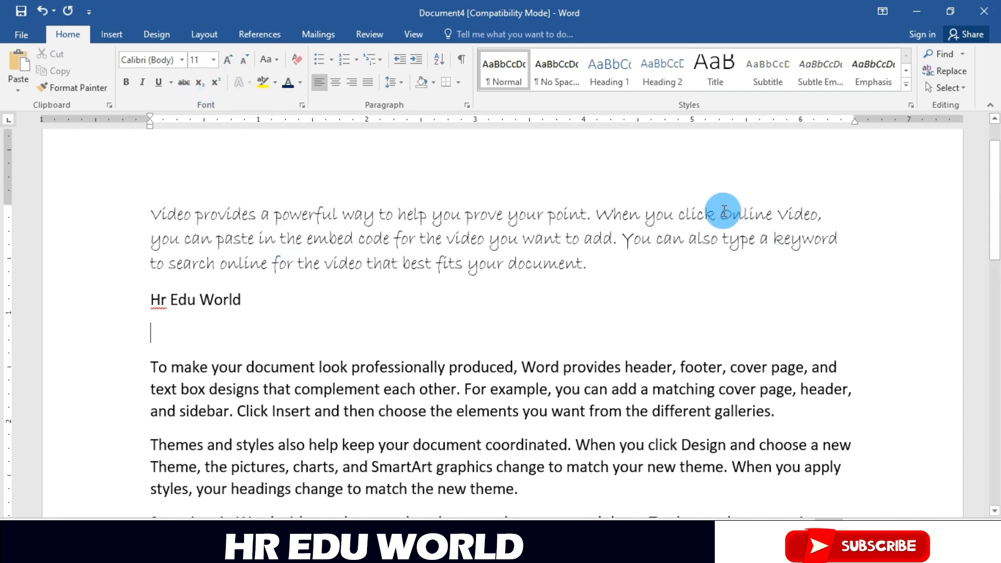
text(H2O)
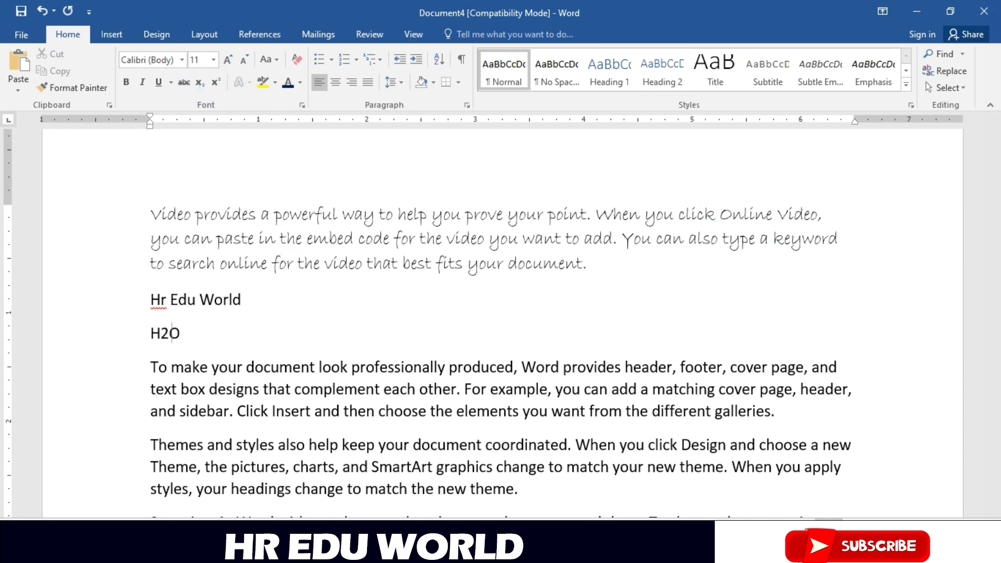
key(Left)
key(Right)
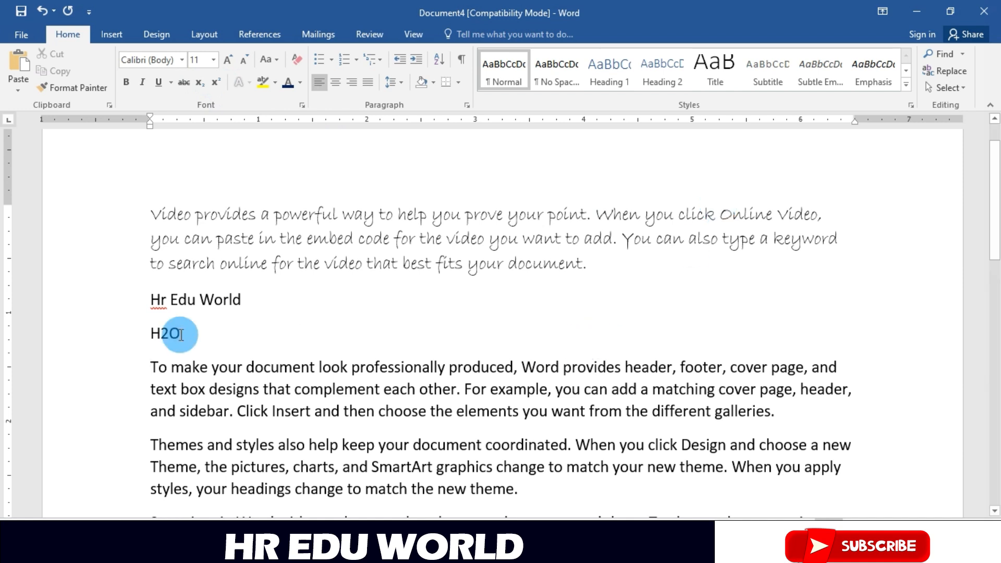
Step: Apply subscript to the 2 in "H2O" and switch it off again
drag(171, 334, 158, 333)
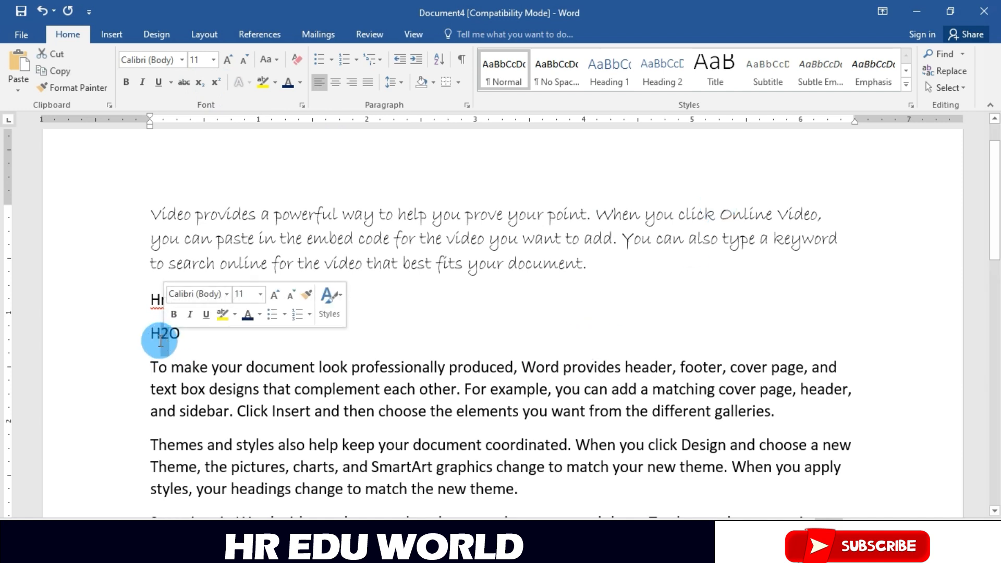
click(198, 85)
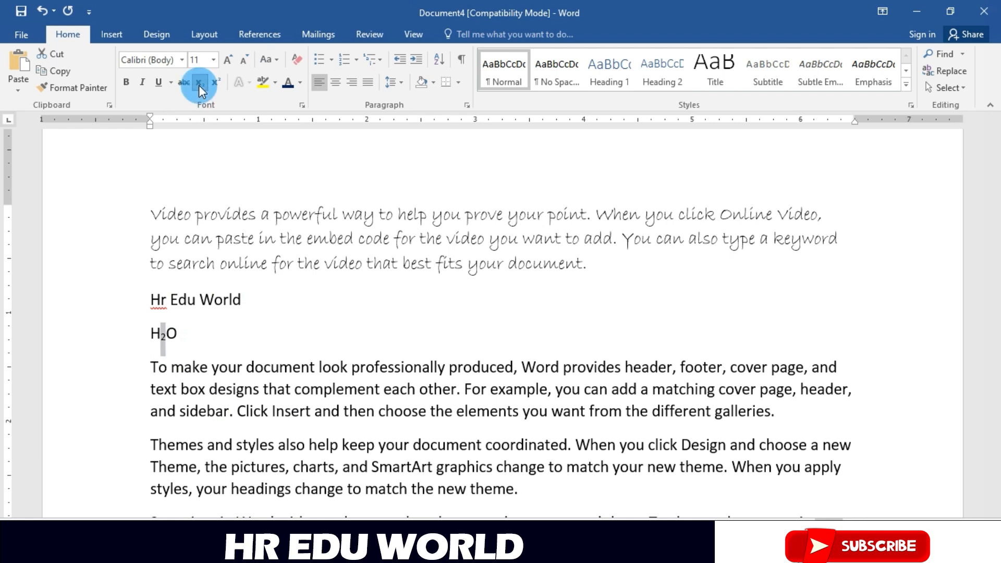
click(199, 86)
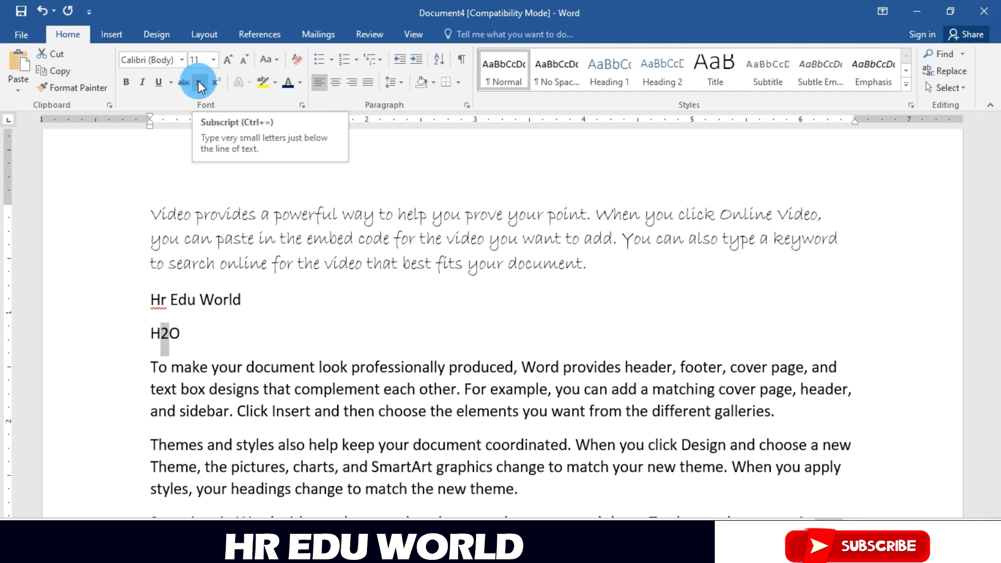
Step: Reselect the 2 in "H2O" and toggle subscript on it, leaving it formatted as subscript
click(453, 339)
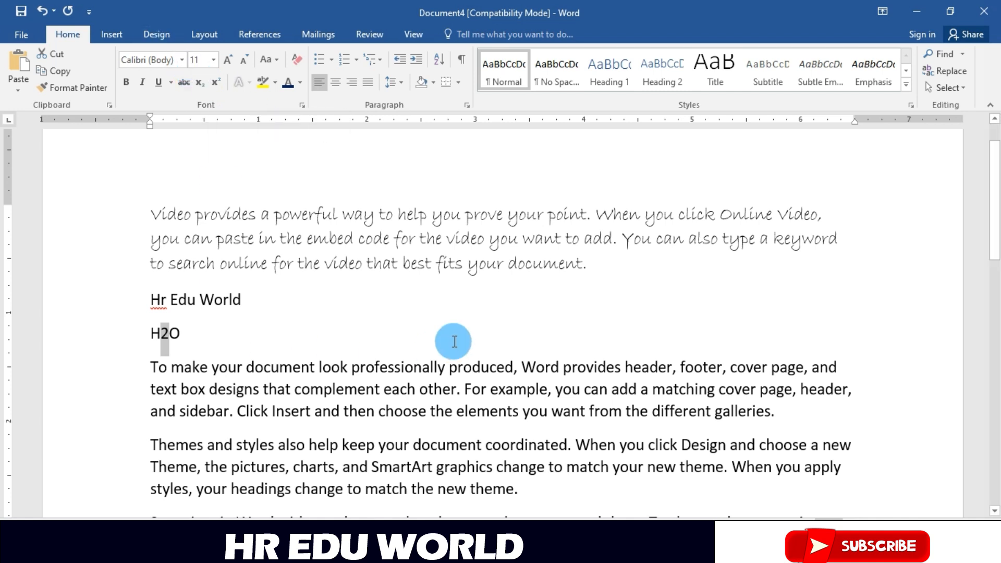
drag(161, 335, 170, 334)
click(199, 82)
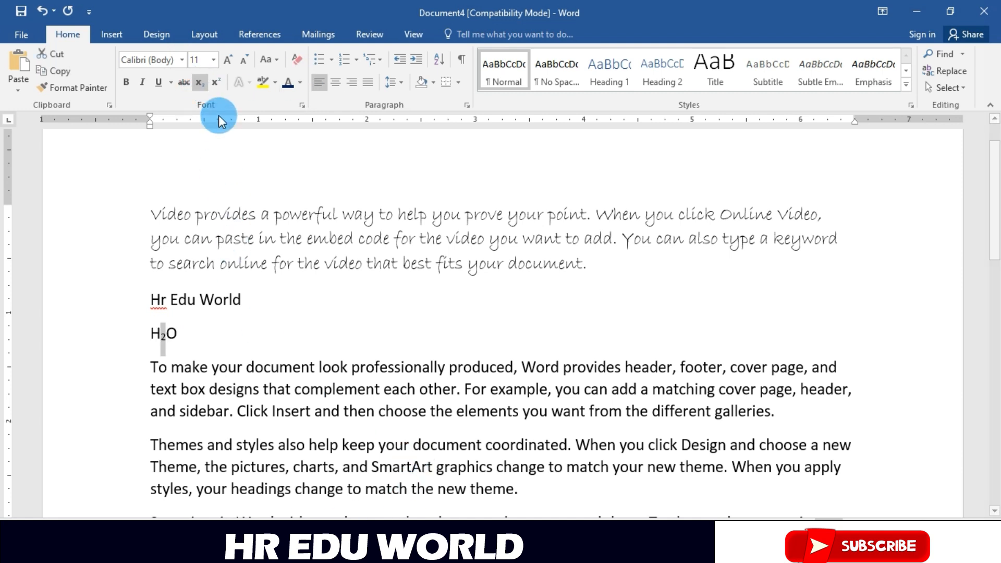
click(200, 83)
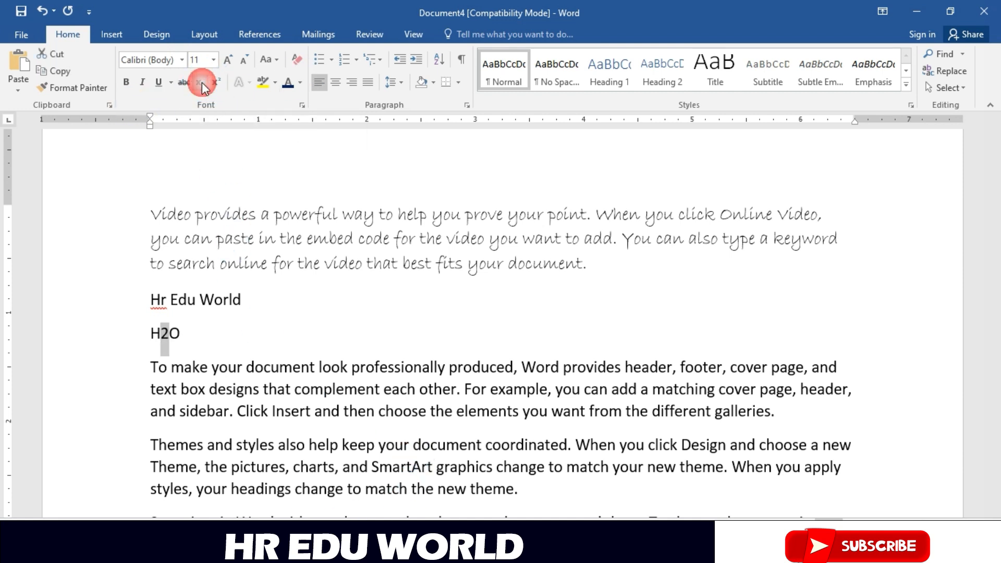
click(202, 83)
Step: Add "10th" after the H2O formula, separated by spaces, and format its "th" as superscript
click(283, 335)
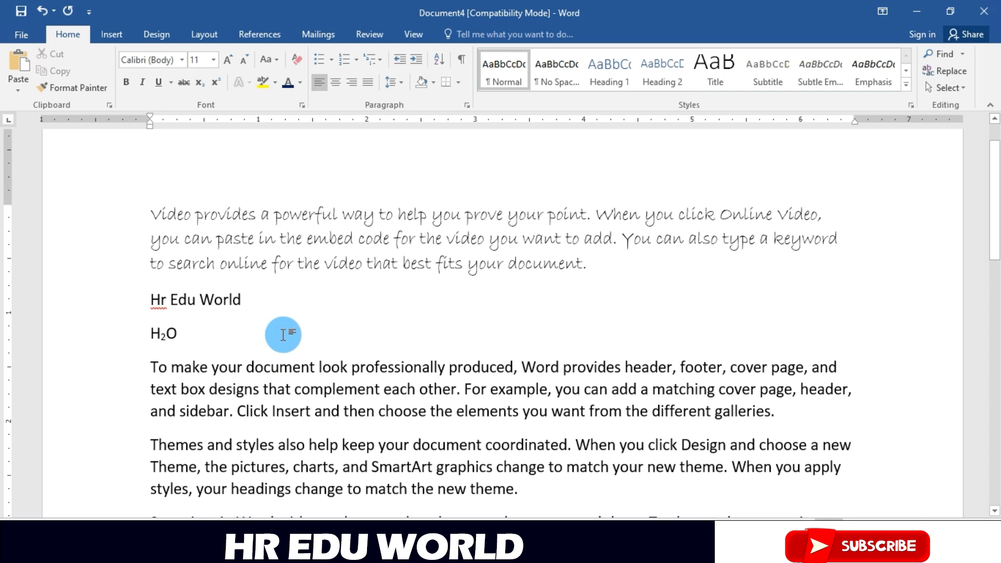
text(10th)
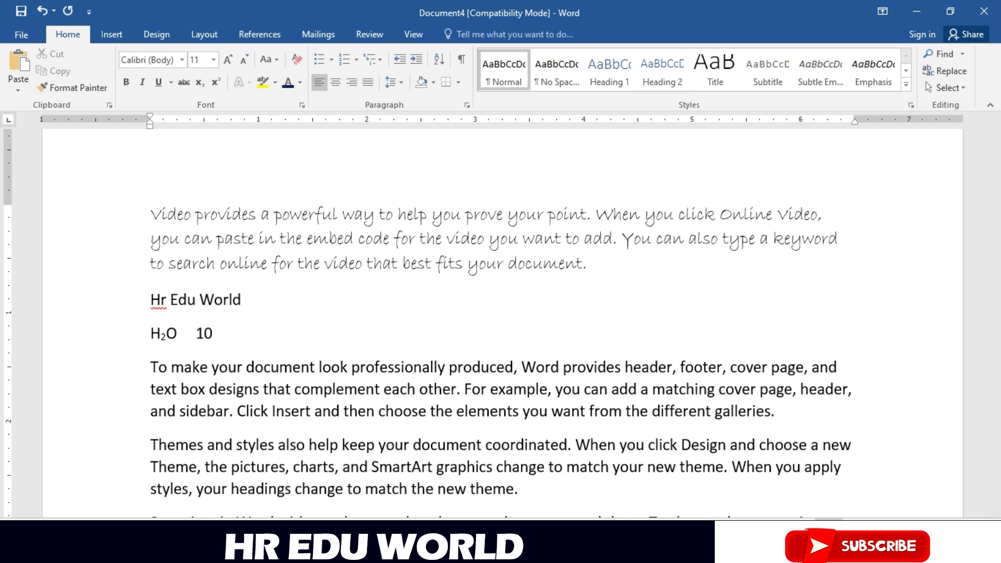
key(shift+Left)
key(shift+Left)
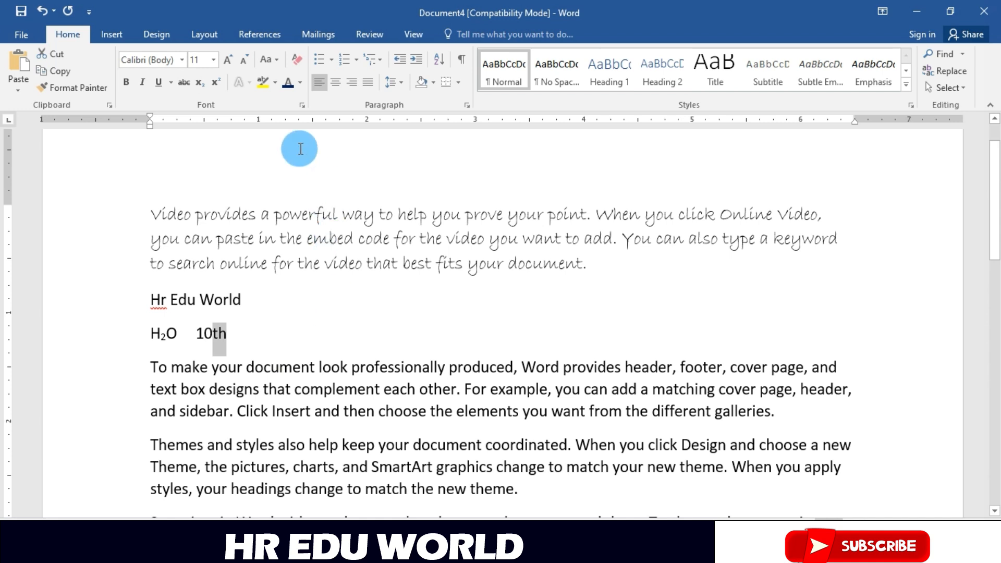
click(218, 80)
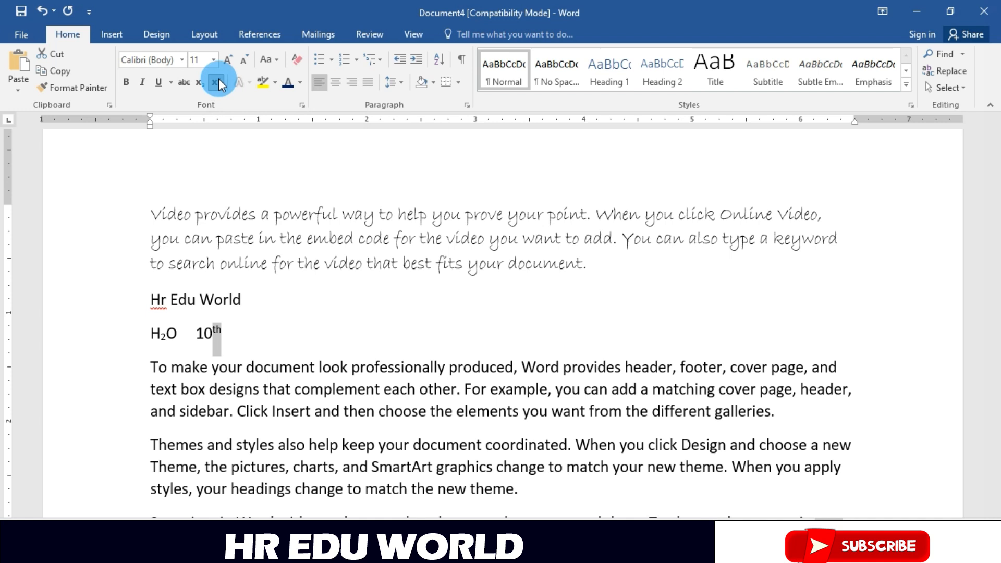
click(219, 82)
click(219, 82)
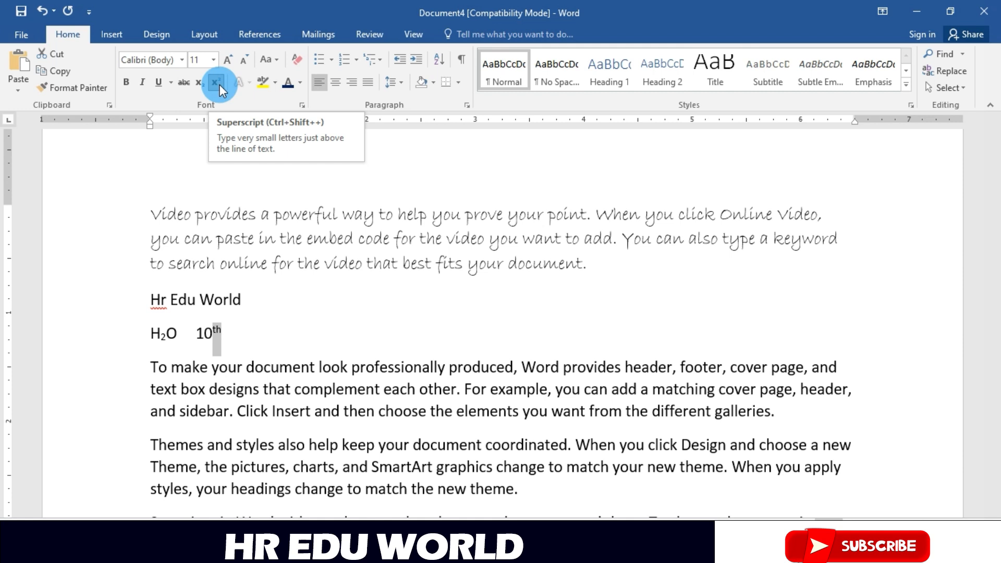
click(238, 338)
drag(220, 263, 176, 298)
click(309, 302)
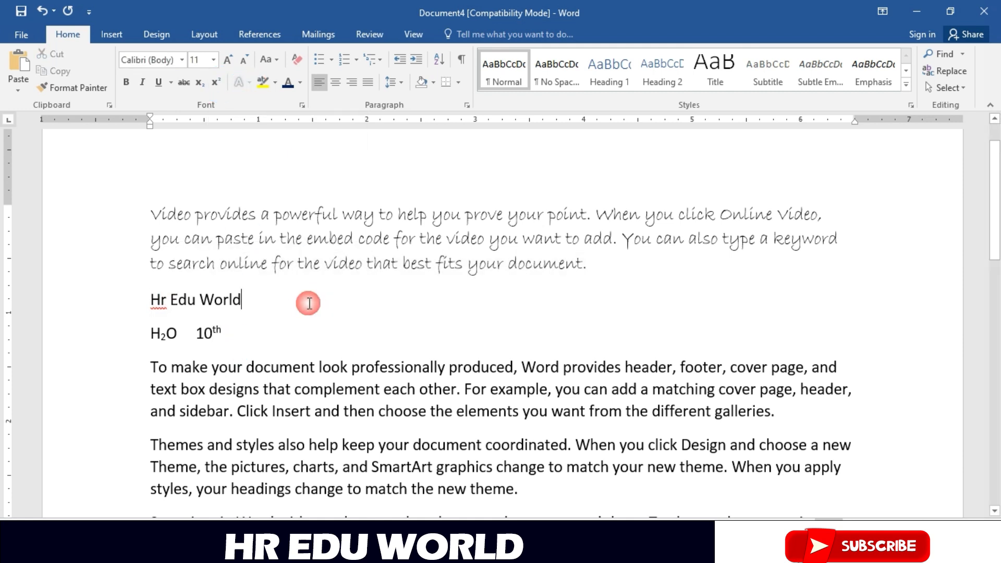
click(243, 81)
Step: Highlight the entire first paragraph in blue and select that paragraph again
drag(635, 267, 152, 213)
click(285, 81)
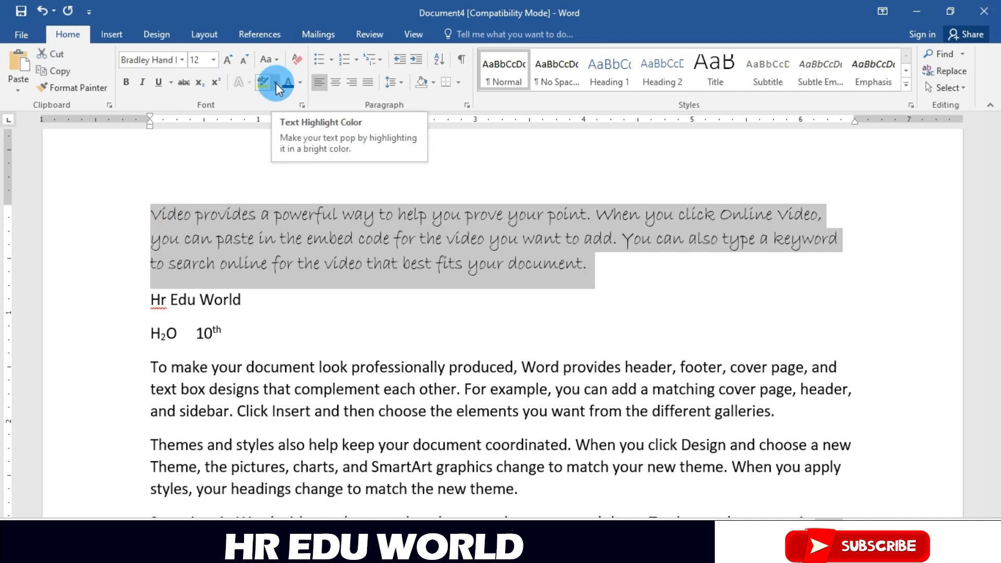
click(276, 83)
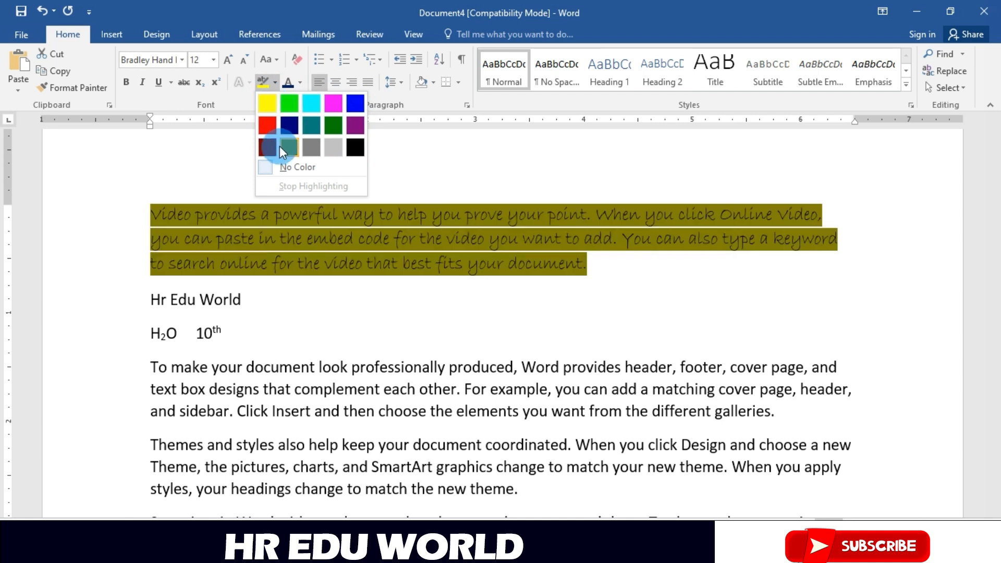
click(351, 107)
drag(610, 273, 139, 214)
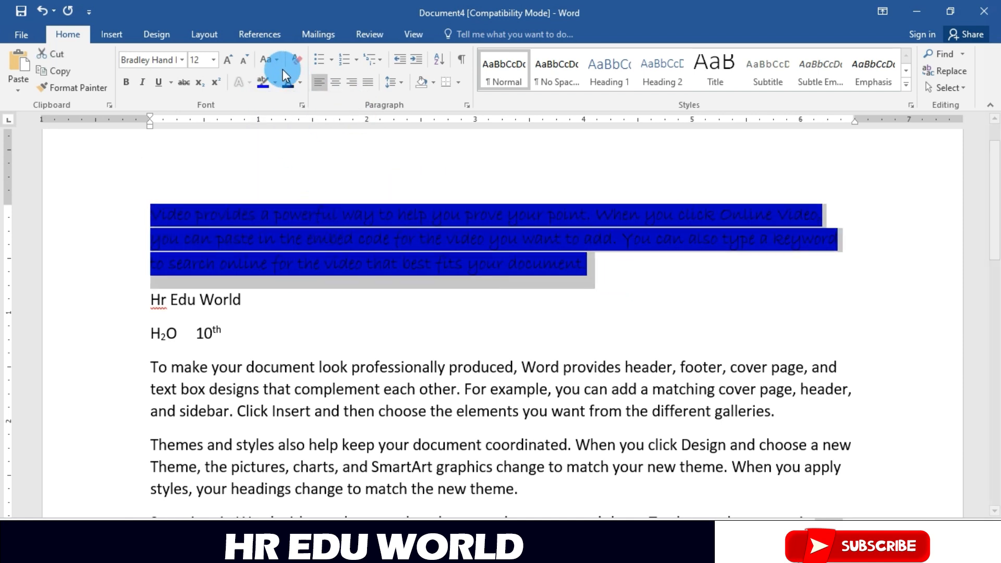
Step: Select the whole first paragraph and remove its blue highlight by setting the highlight color to No Color
click(276, 82)
click(662, 258)
drag(652, 278, 121, 214)
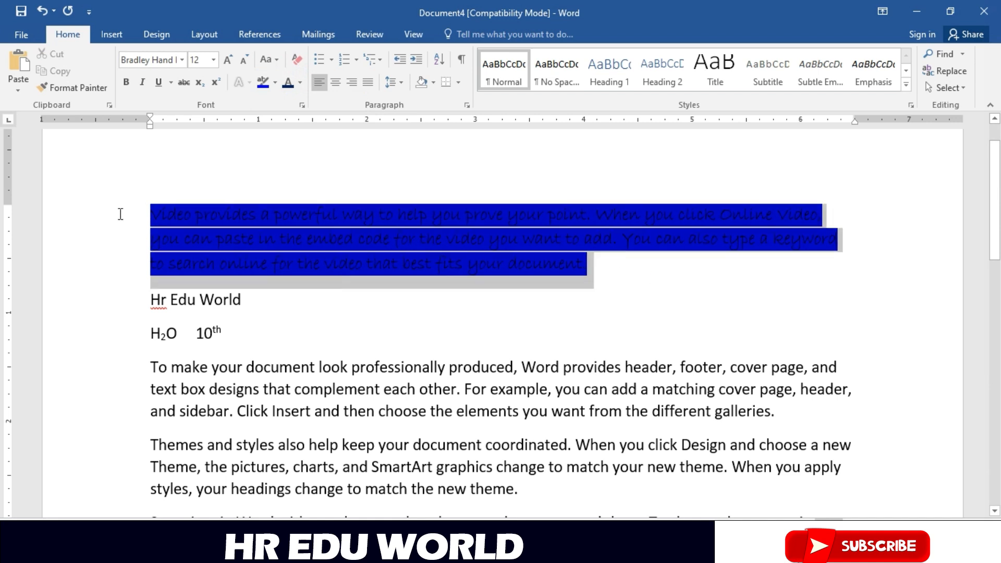
click(279, 84)
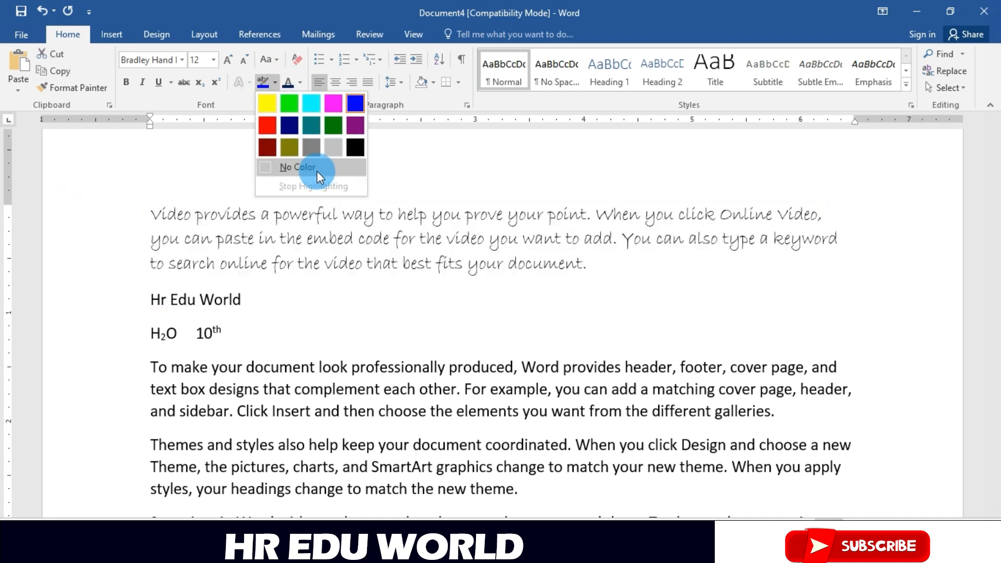
click(317, 171)
click(112, 35)
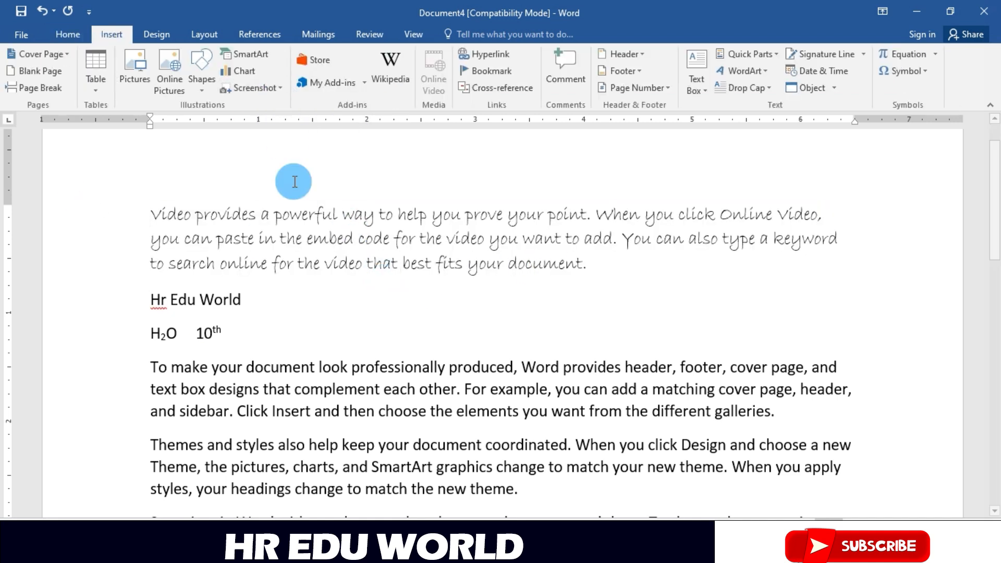
click(72, 38)
Step: Set the first paragraph's font color to the standard Blue and make its text bold
drag(597, 273, 147, 213)
click(301, 82)
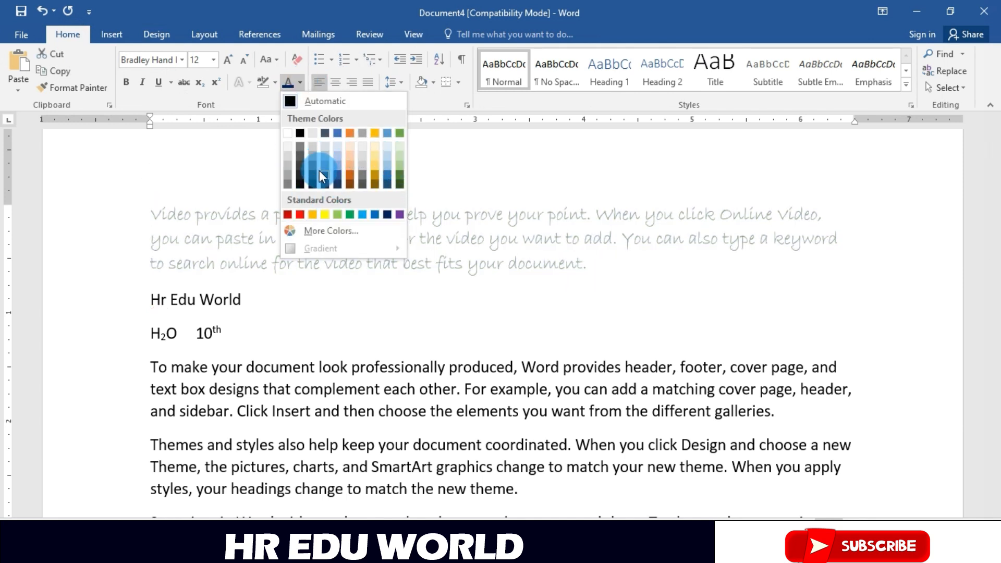
click(375, 214)
click(128, 81)
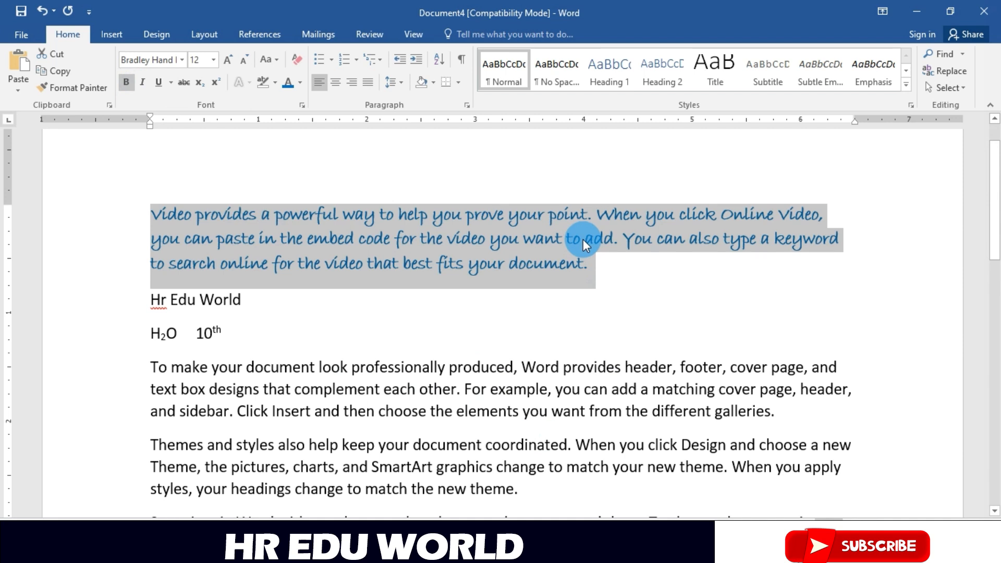
Step: Clear all formatting from the first paragraph and highlight its text in yellow
click(297, 57)
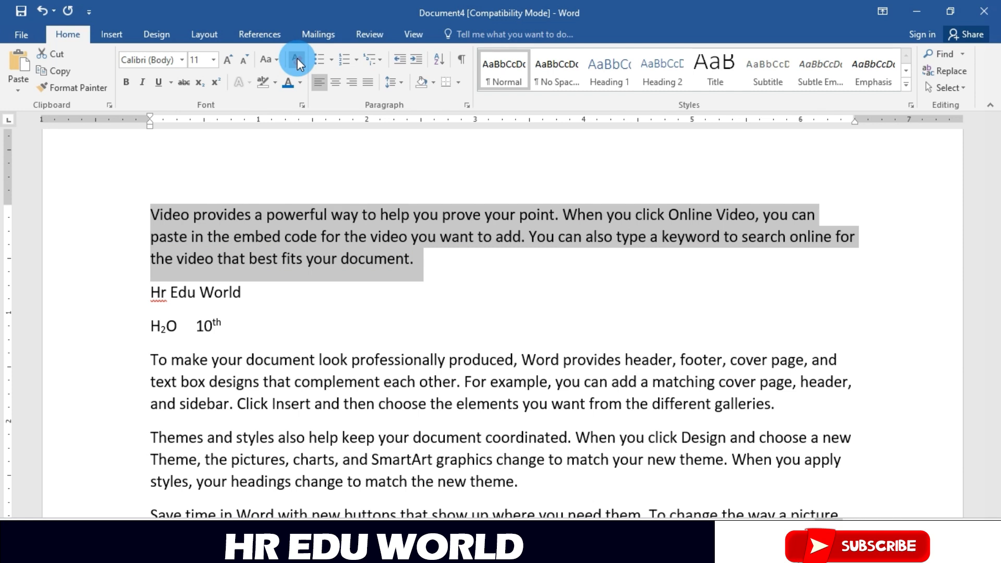
click(275, 83)
click(268, 103)
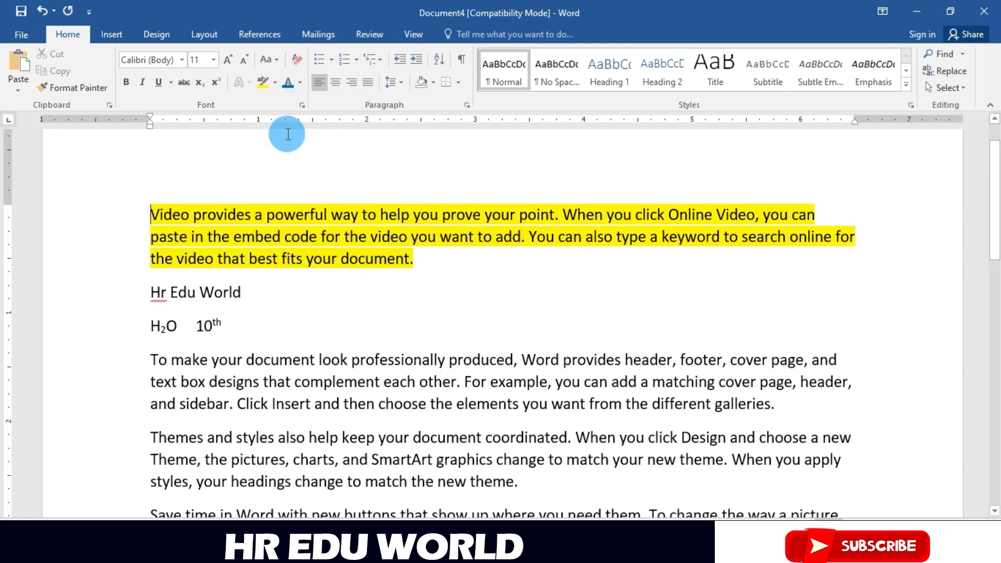
Step: Reselect the first paragraph and remove its yellow highlight by choosing No Color
drag(432, 259, 152, 216)
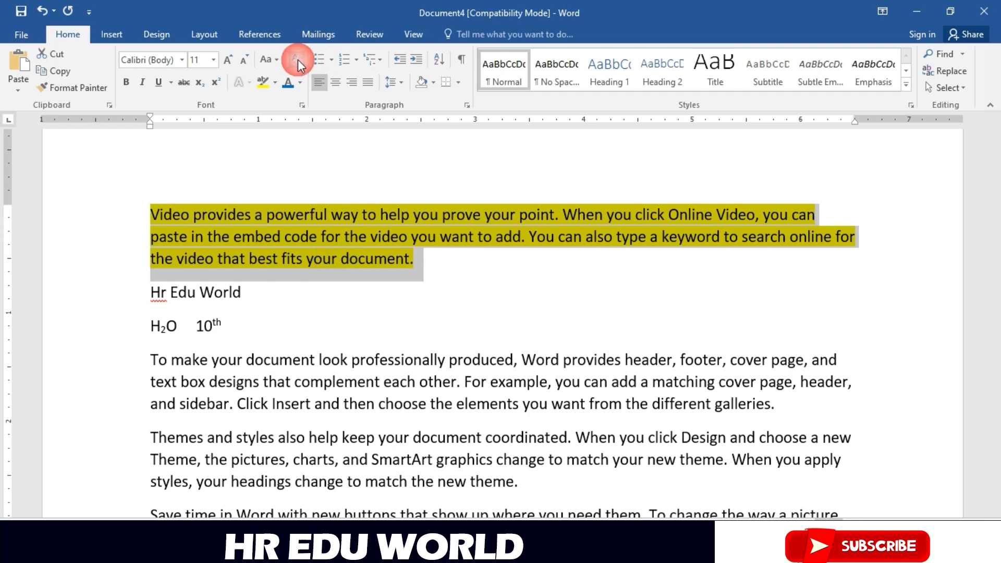
click(275, 87)
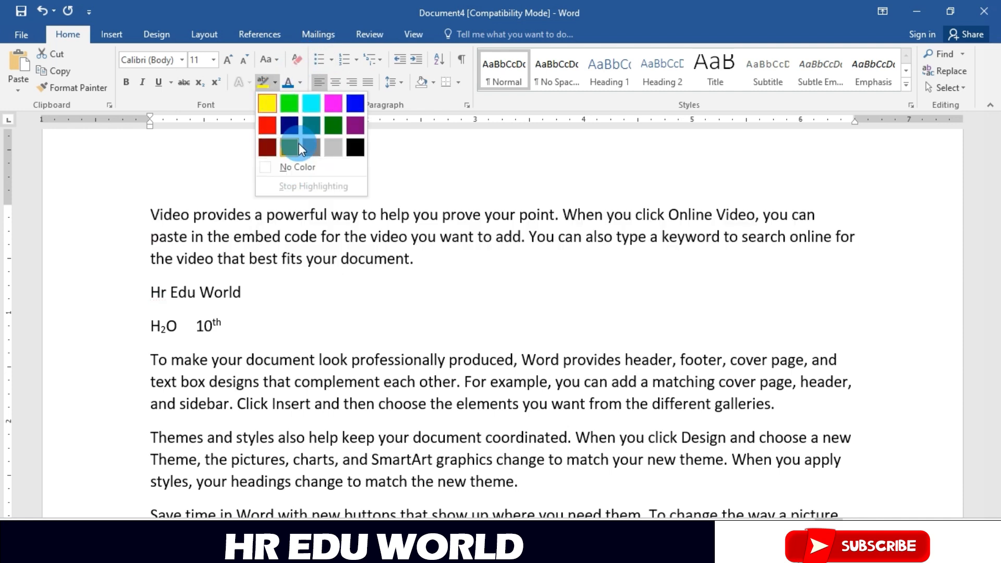
click(304, 175)
click(298, 167)
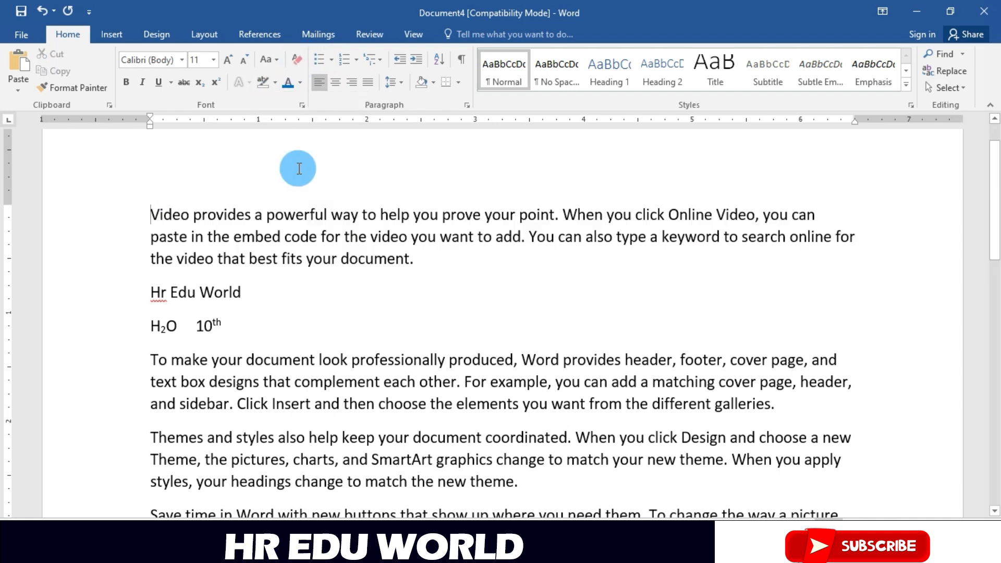